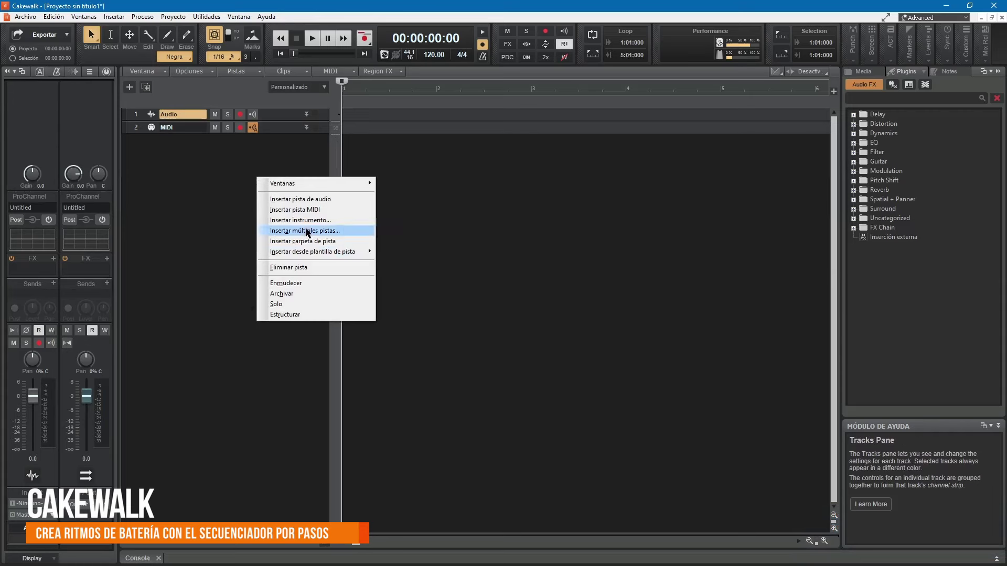
# Insert one Addictive Drums 2 instrument track with Omni input and move its plug-in window toward the middle of the workspace.
pyautogui.click(296, 220)
pyautogui.click(229, 61)
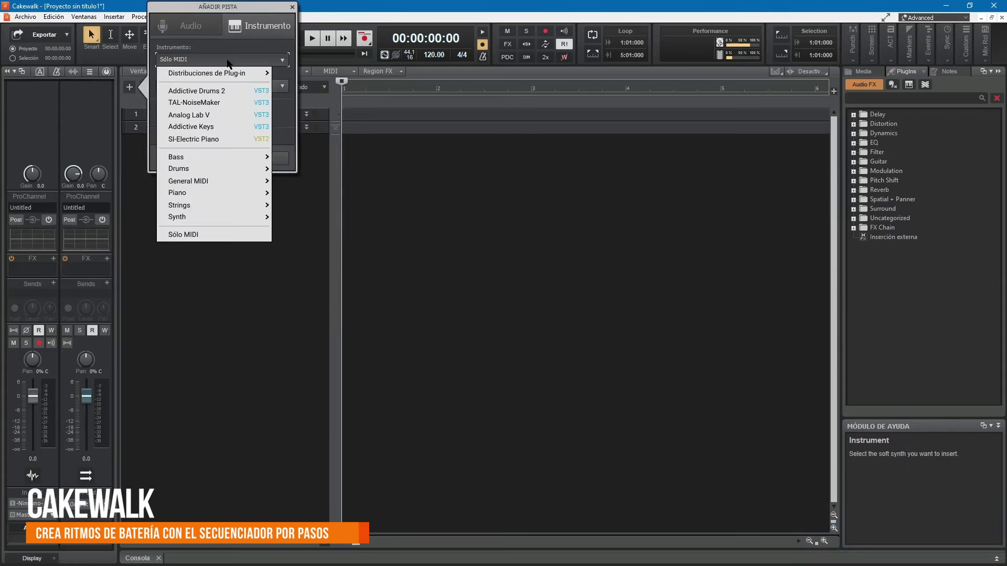
pyautogui.click(223, 92)
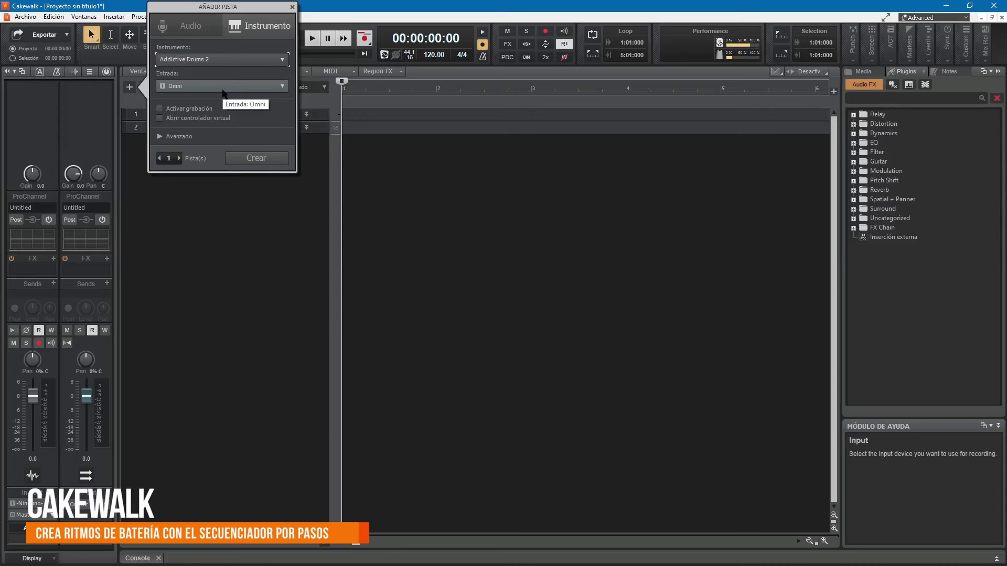
pyautogui.click(260, 159)
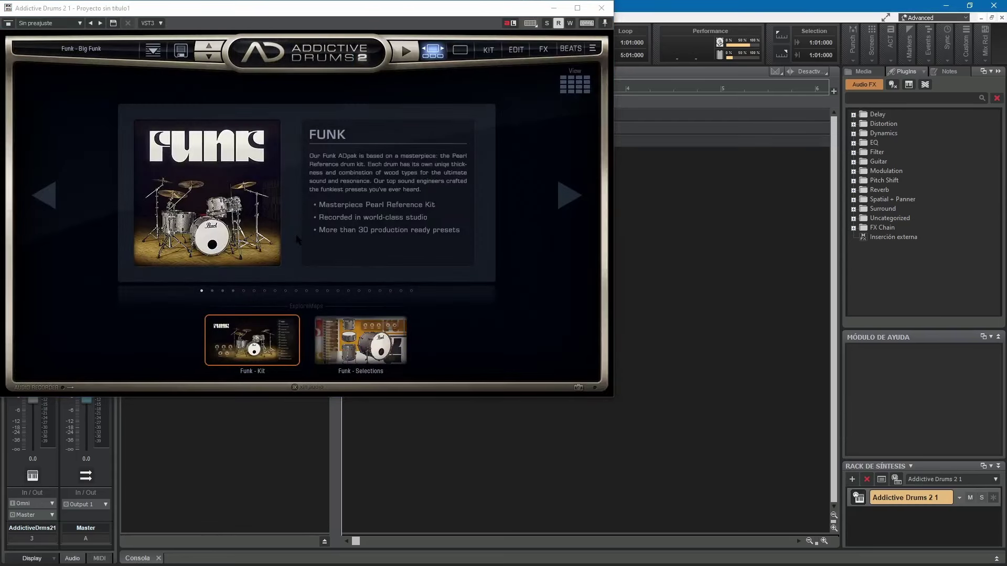
pyautogui.moveTo(404, 5); pyautogui.dragTo(565, 79)
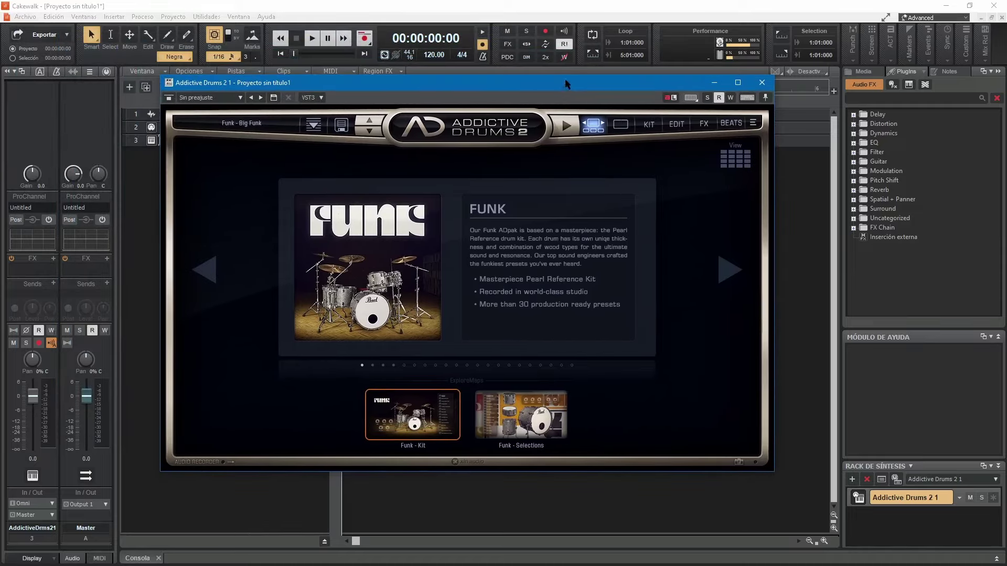
# Open the Addictive Drums 2 beats browser, keep the library on All and filter the category to Rock.
pyautogui.click(732, 124)
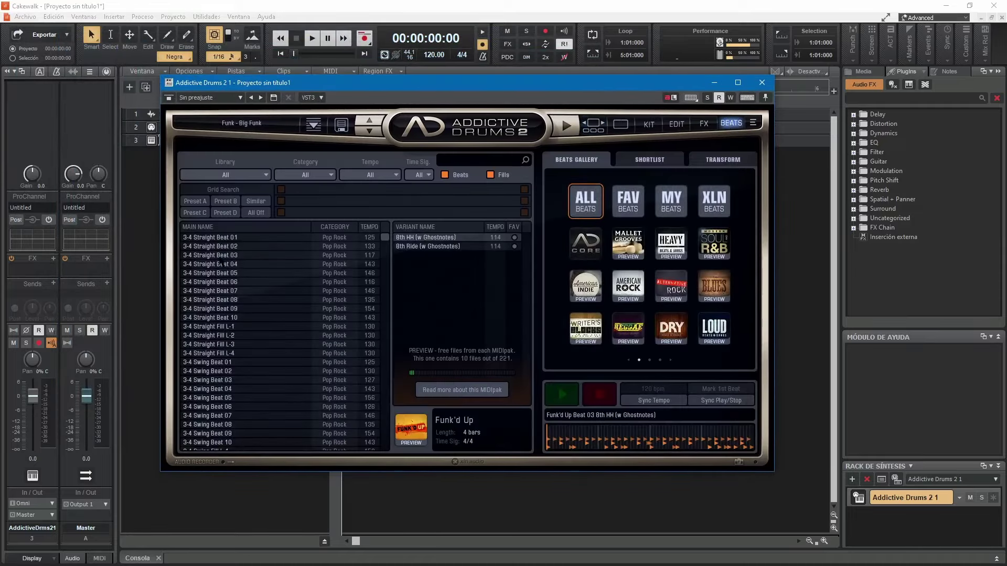
pyautogui.click(256, 175)
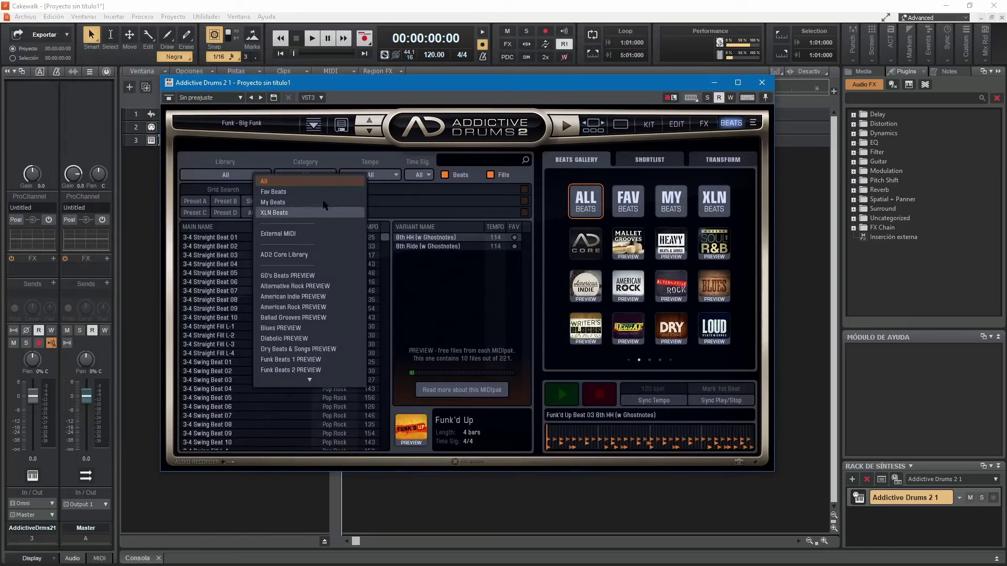
pyautogui.click(309, 182)
pyautogui.click(306, 175)
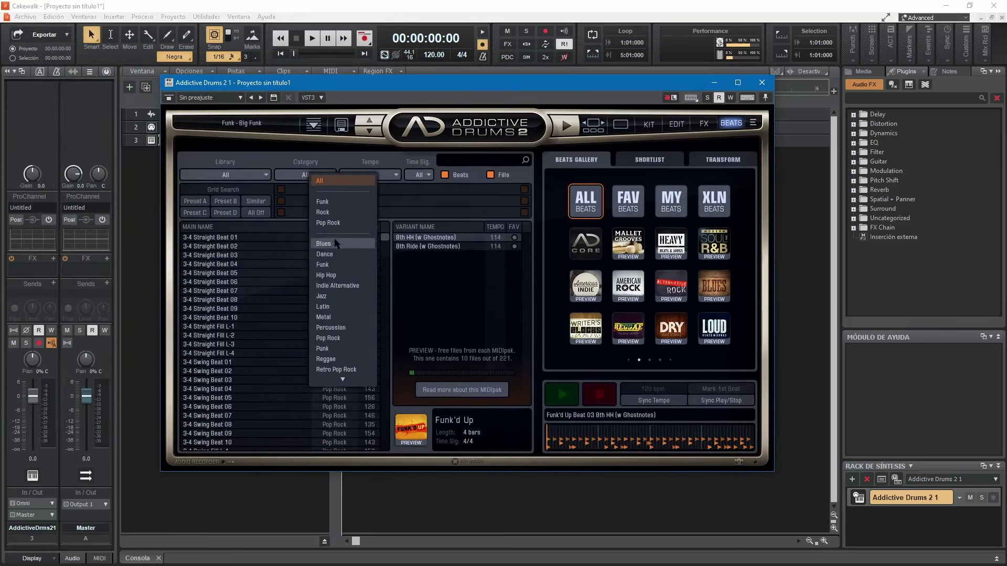
pyautogui.click(343, 212)
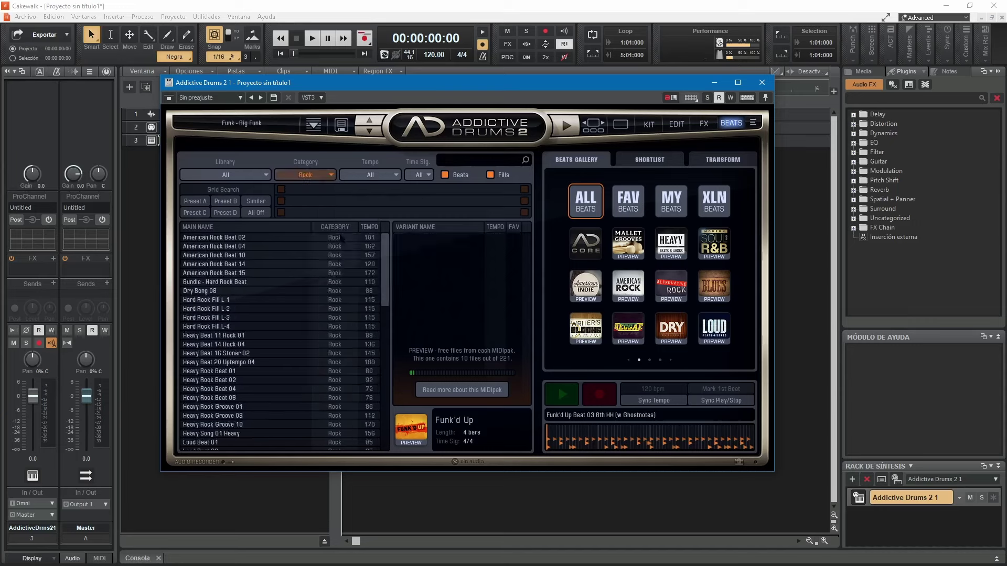
# Audition American Rock Beat 02, Hard Rock Fill L-1 and Hard Rock Fill L-4, stop playback and close the plug-in window.
pyautogui.click(231, 237)
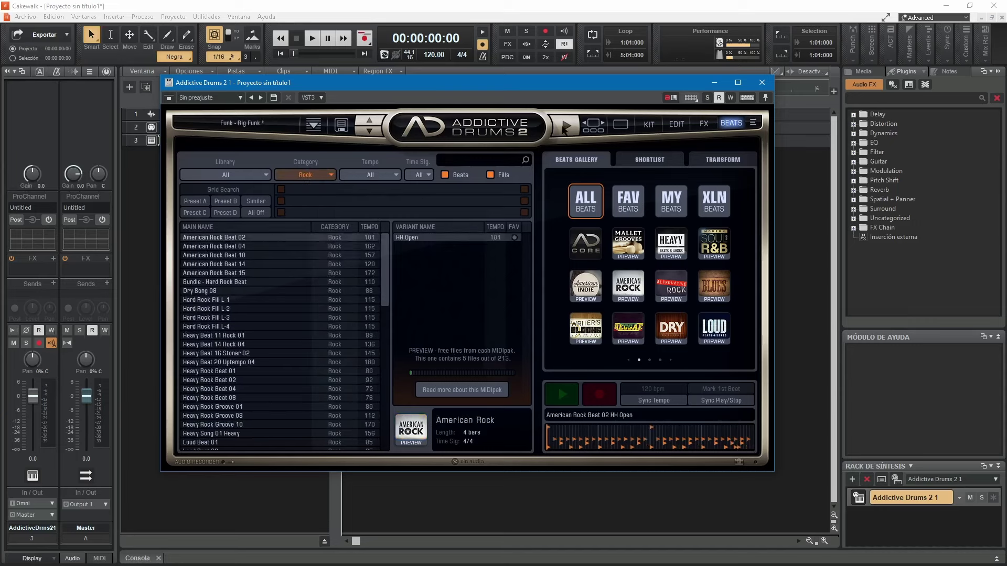
pyautogui.click(564, 127)
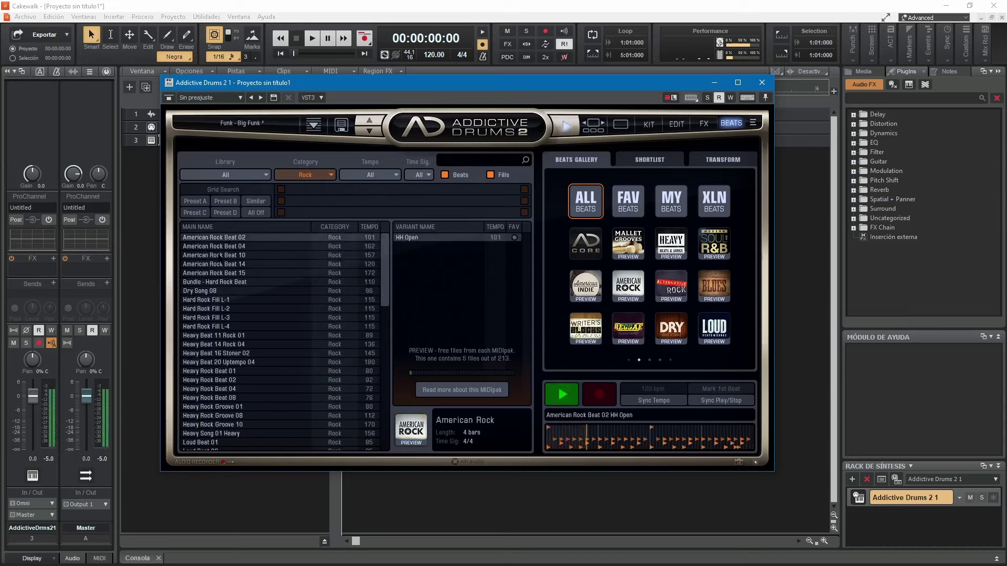
pyautogui.click(211, 301)
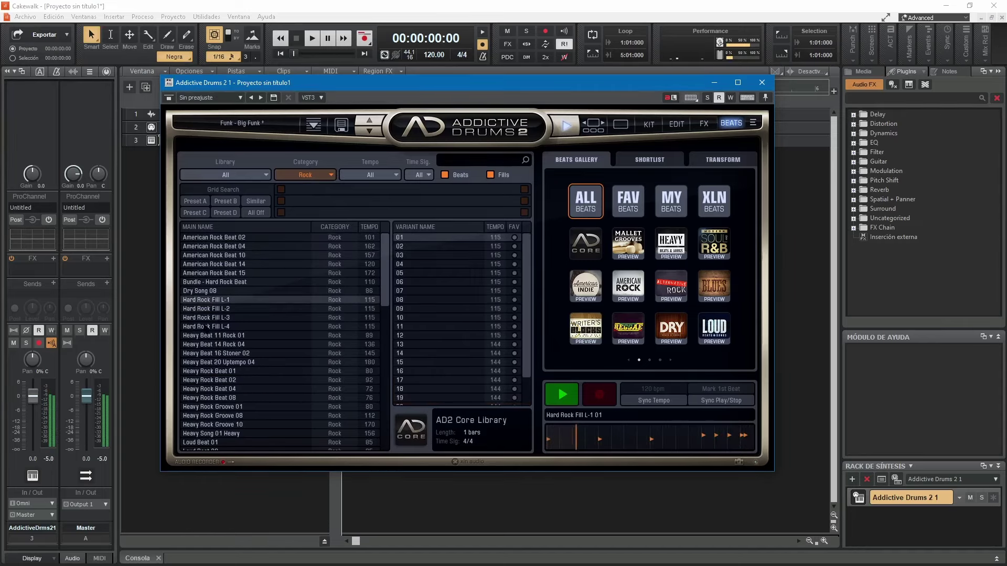
pyautogui.click(208, 326)
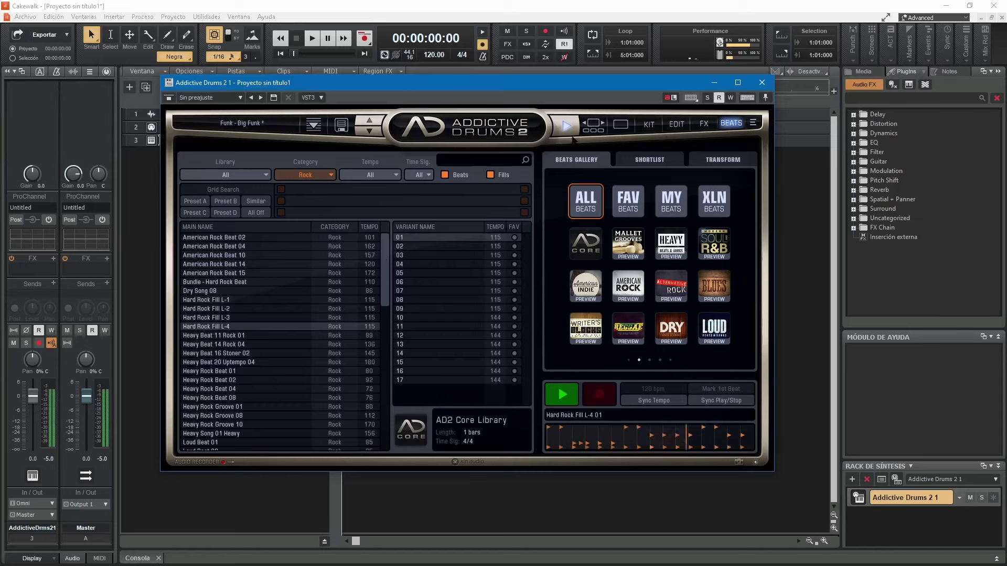
pyautogui.click(567, 125)
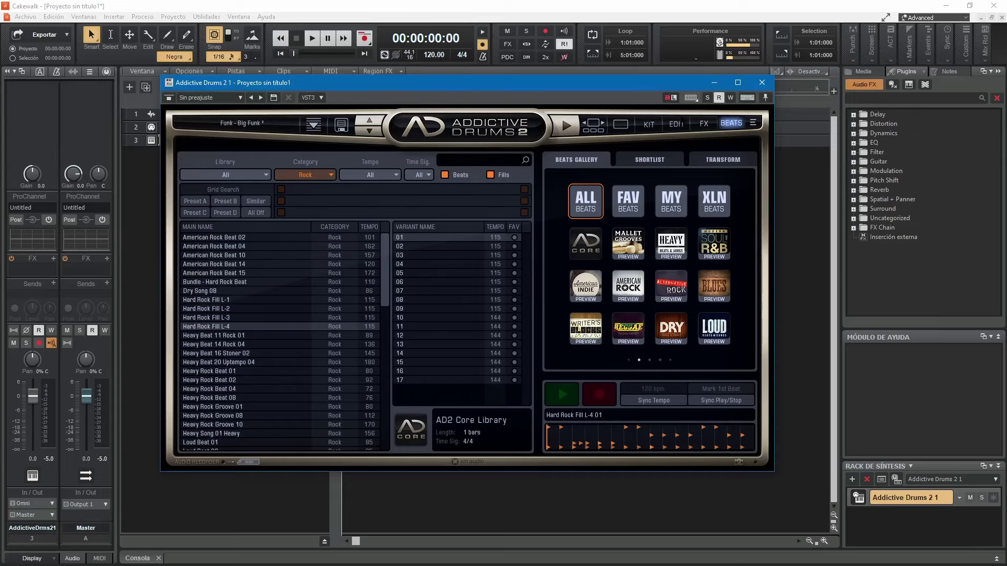
pyautogui.click(762, 83)
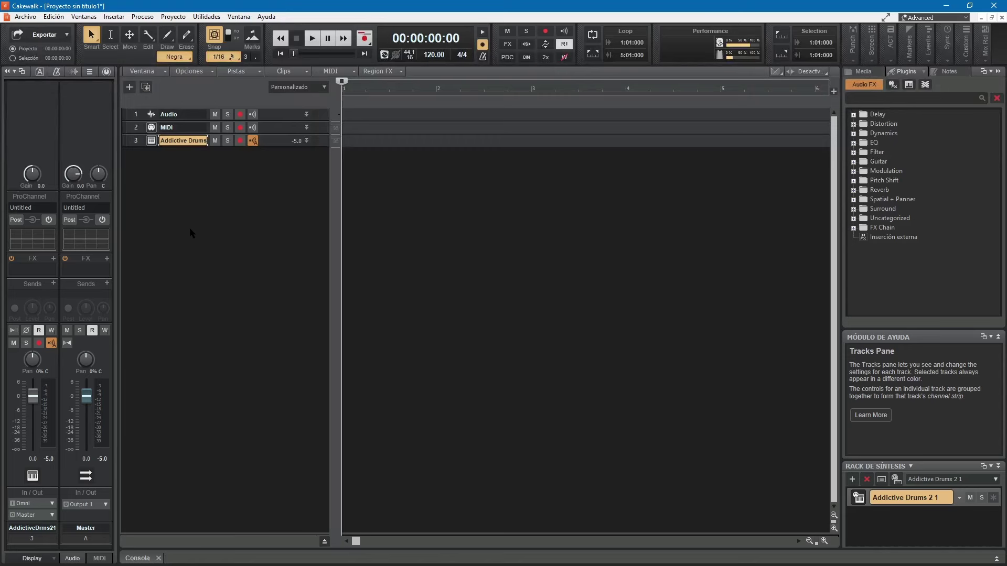
# Check whether the step sequencer view can be opened with the Addictive Drums, Audio and MIDI tracks selected in turn.
pyautogui.click(84, 16)
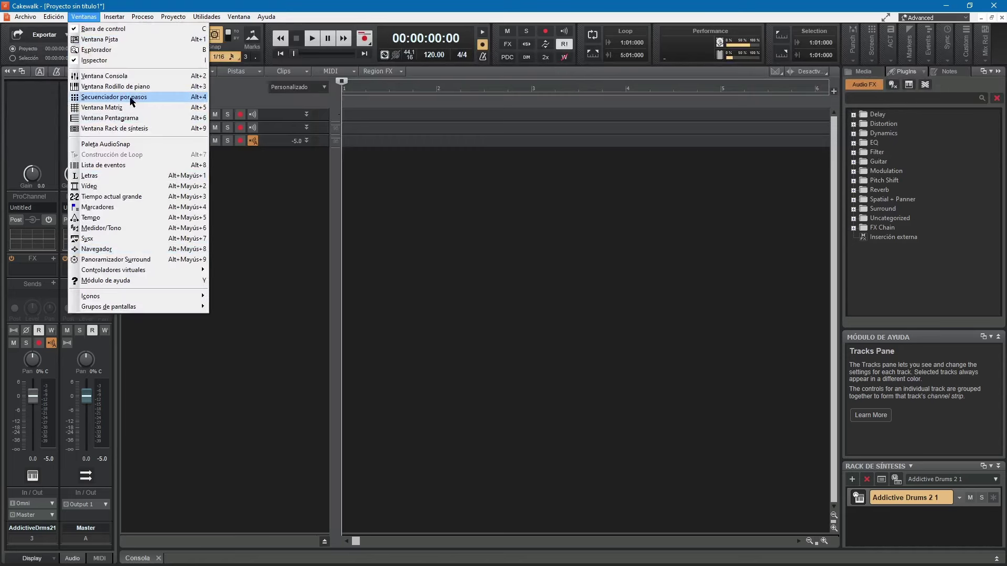
pyautogui.click(280, 288)
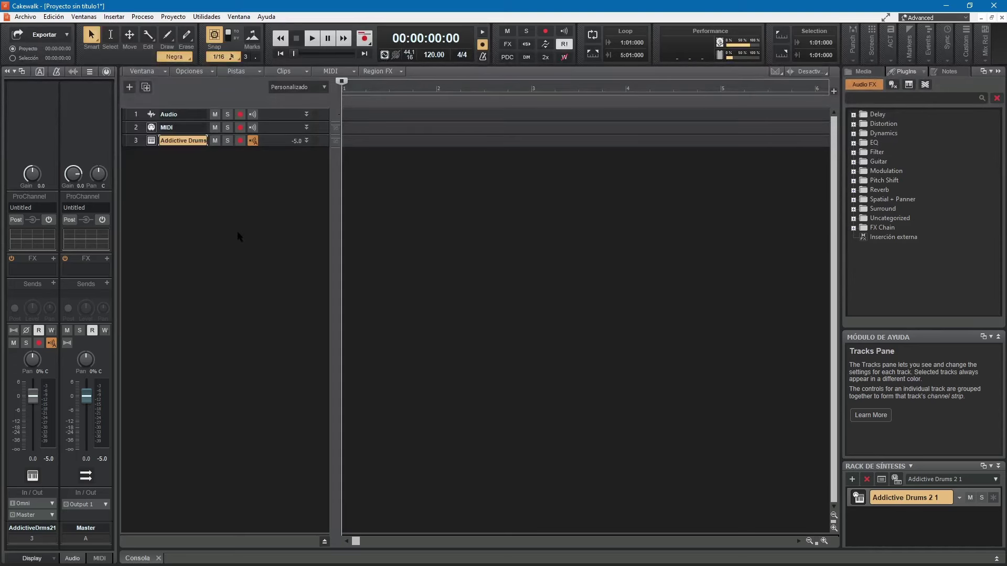
pyautogui.click(139, 116)
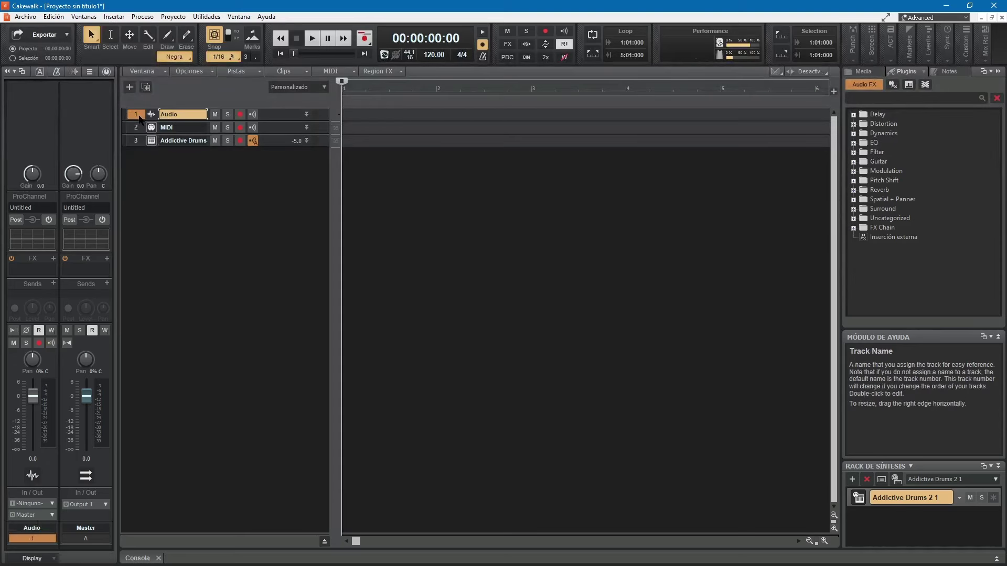
pyautogui.click(84, 16)
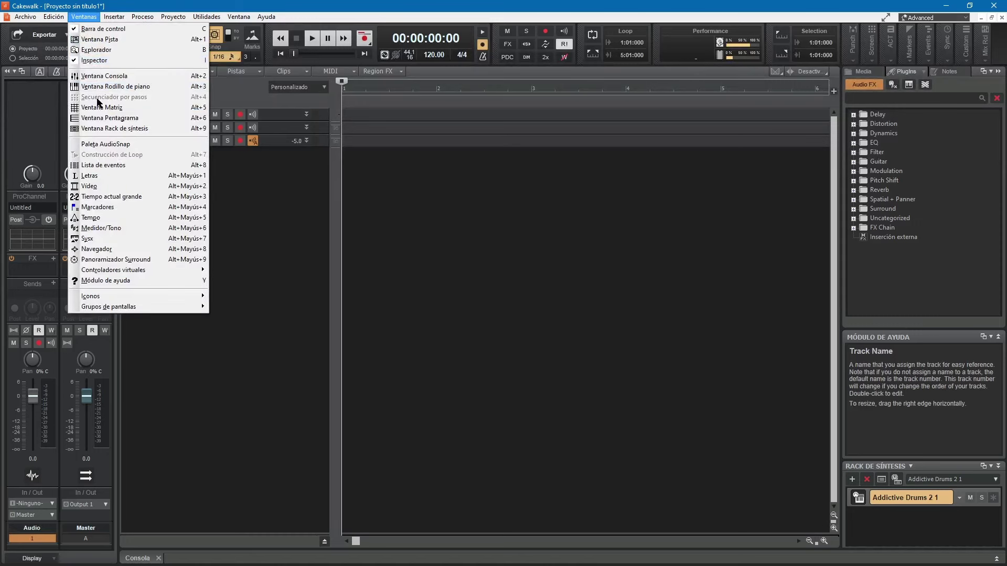
pyautogui.click(271, 241)
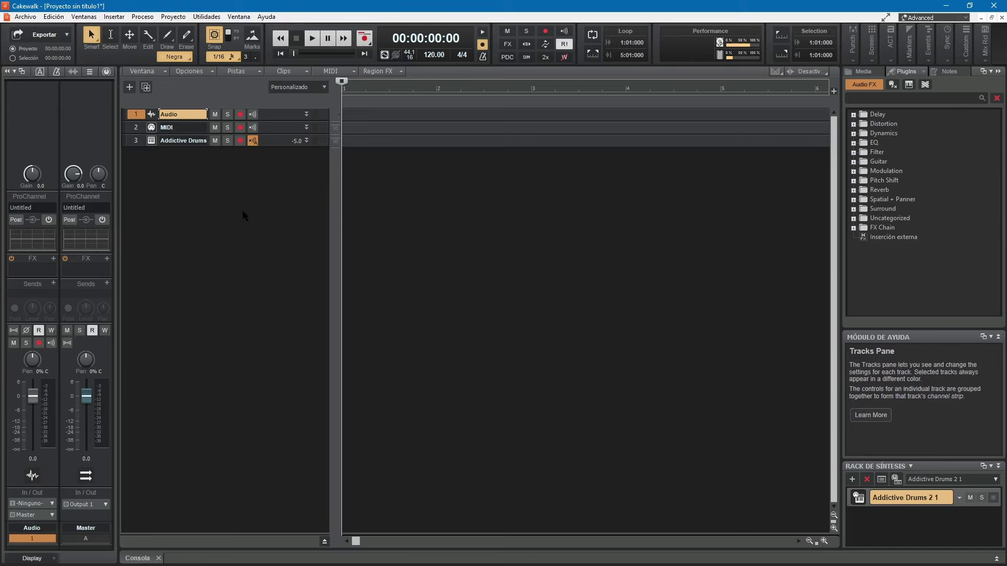
pyautogui.click(134, 129)
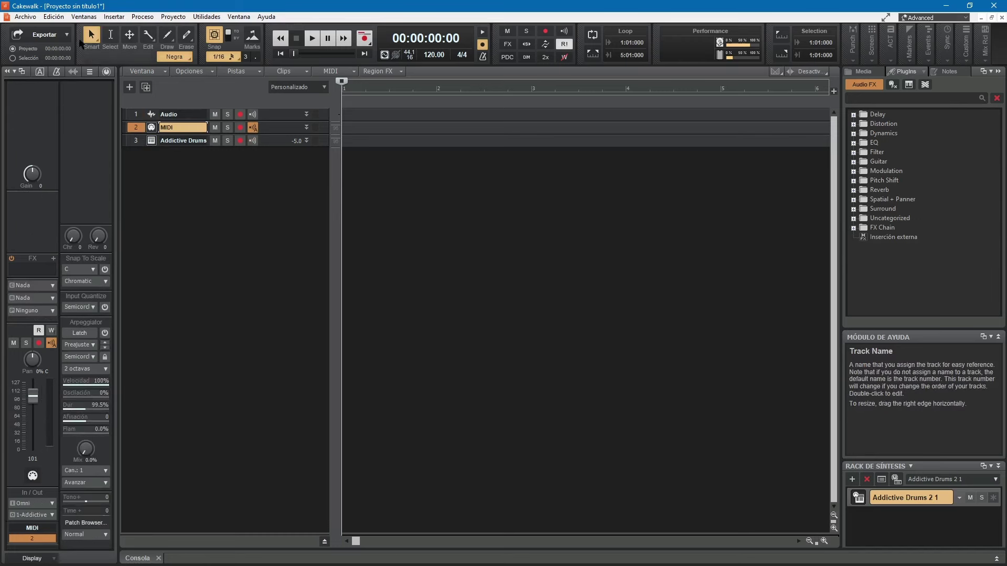
pyautogui.click(84, 17)
pyautogui.click(356, 216)
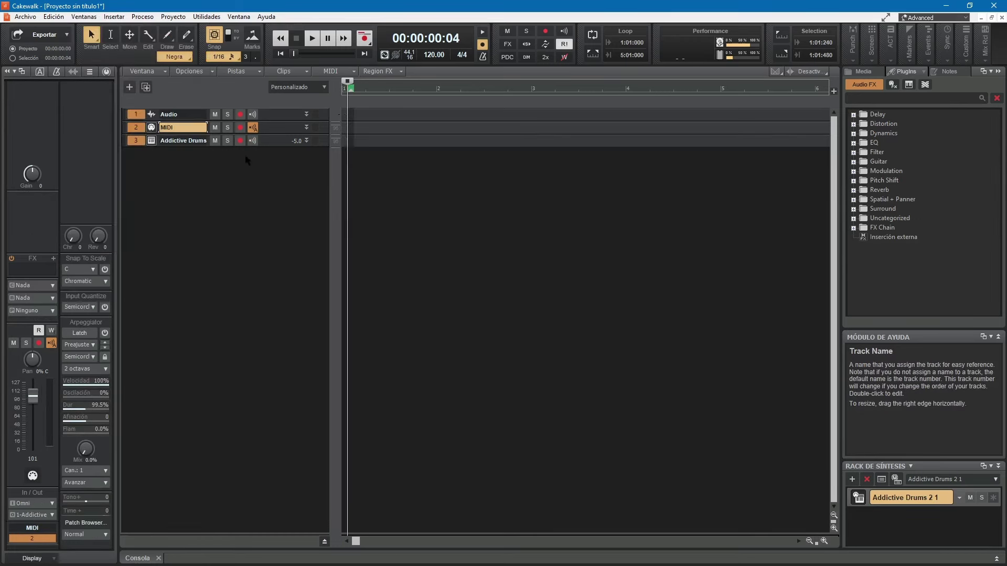
# Open the step sequencer for the Addictive Drums track and enlarge its pane so all rows down to C 3 fit.
pyautogui.click(135, 143)
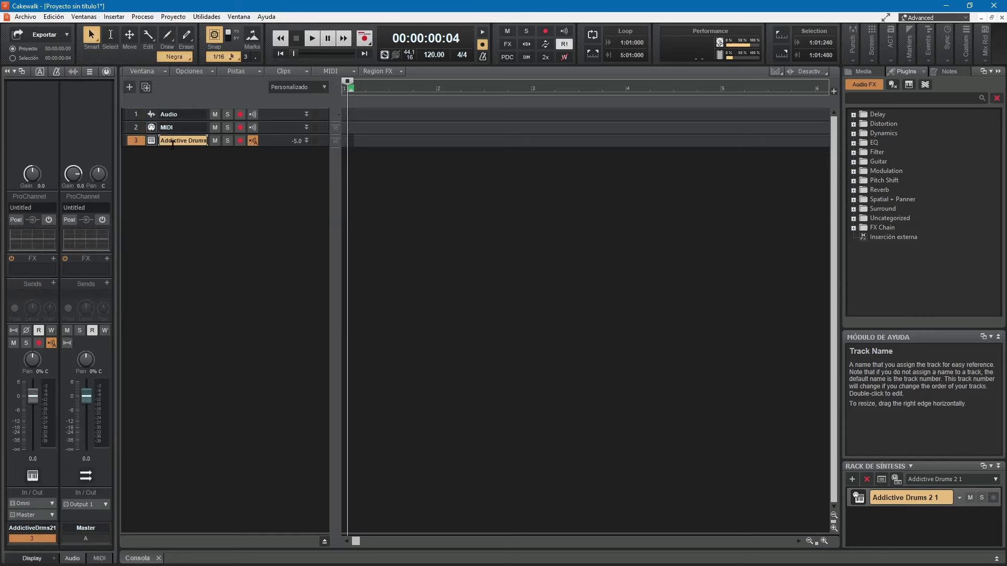
pyautogui.click(84, 17)
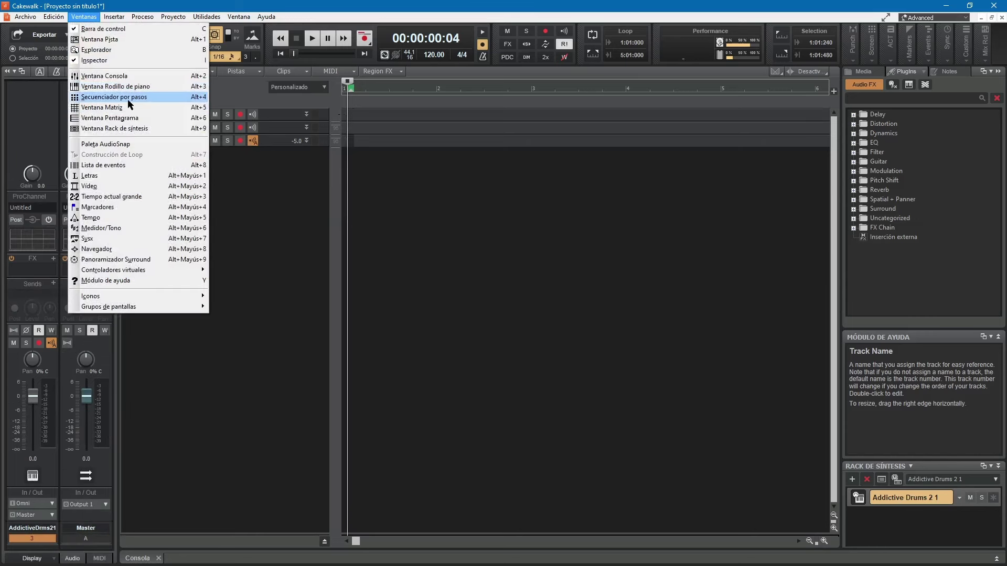
pyautogui.click(252, 187)
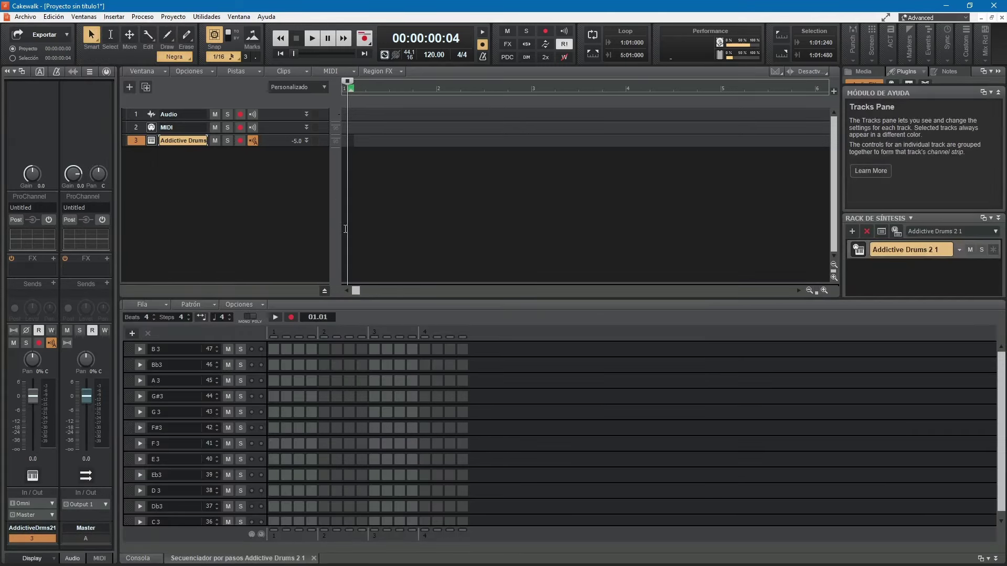
pyautogui.moveTo(406, 298); pyautogui.dragTo(414, 244)
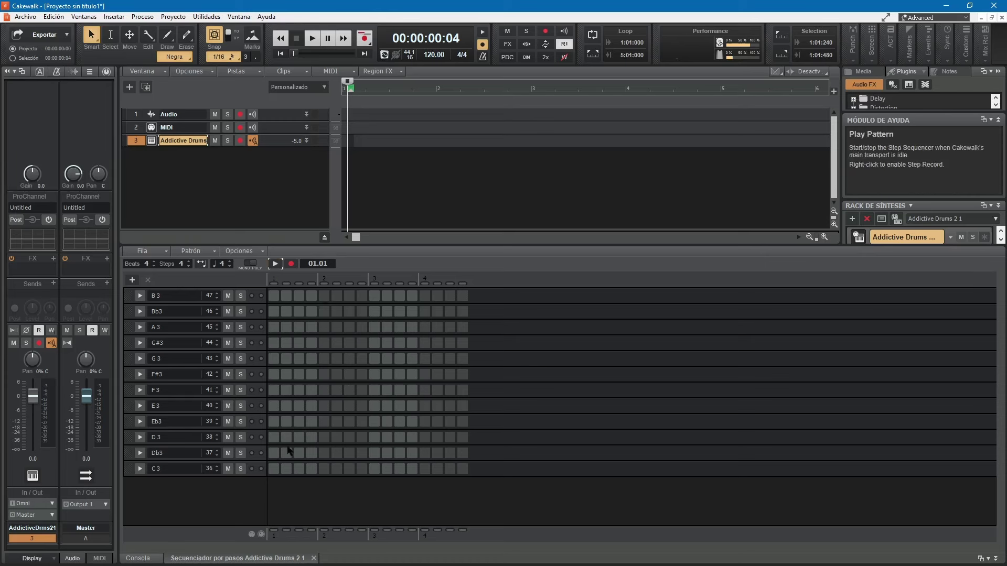
# Audition the C 3 drum sound, enable the first step of its row and play the pattern briefly before stopping it.
pyautogui.click(172, 471)
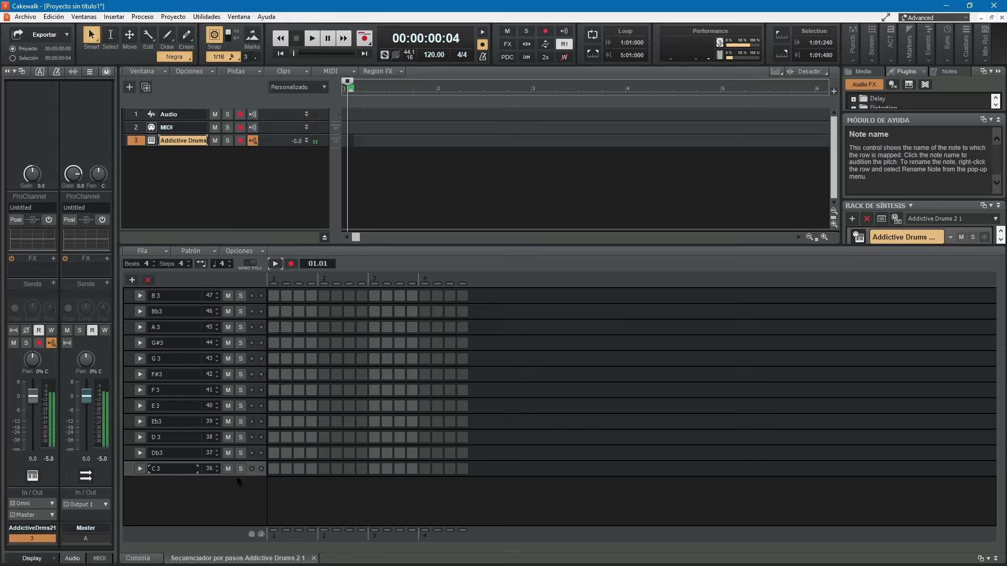
pyautogui.click(273, 468)
pyautogui.click(275, 263)
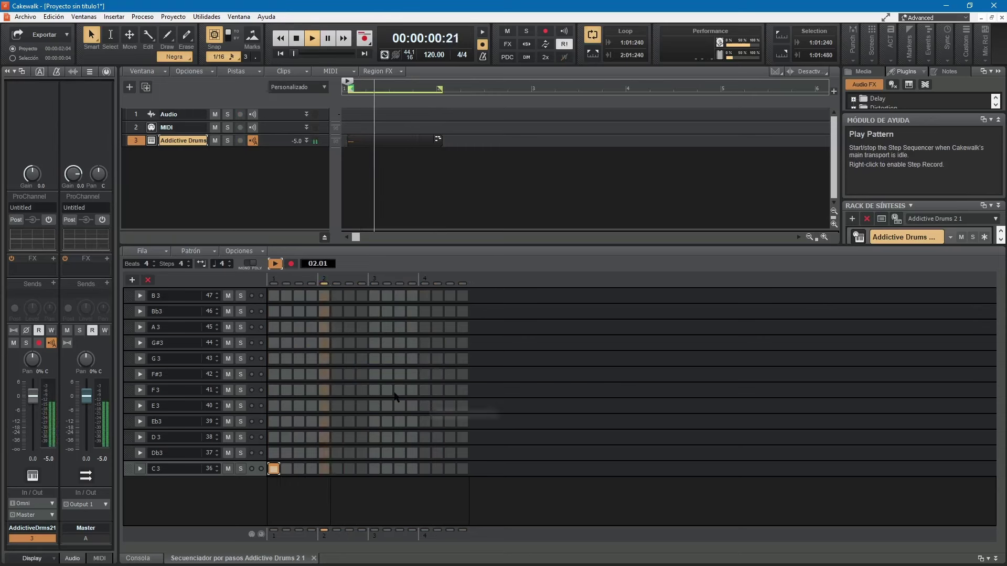
pyautogui.click(276, 263)
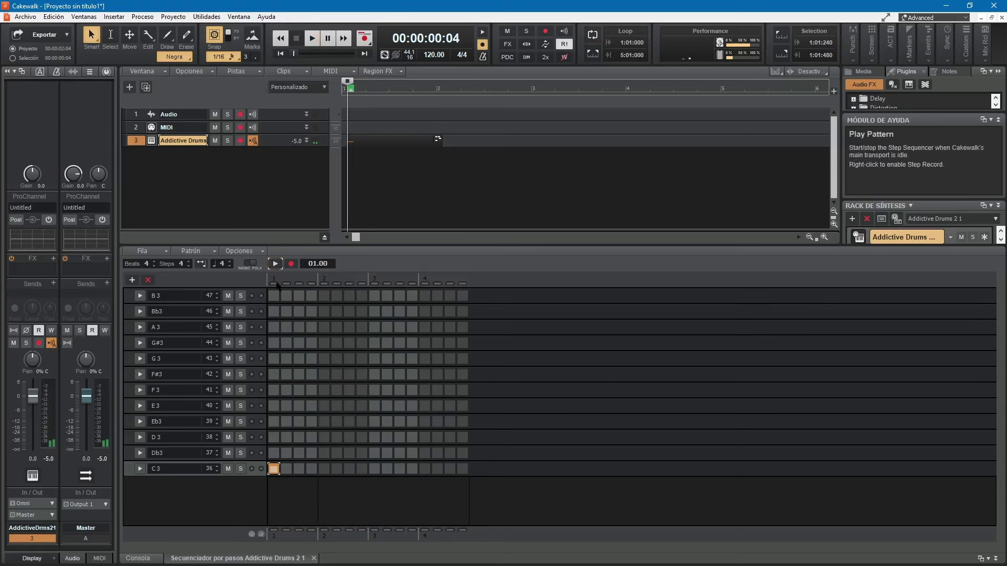
# Fill the C 3 row through the first eight steps, play the pattern and stop it.
pyautogui.click(286, 469)
pyautogui.click(299, 469)
pyautogui.moveTo(311, 469); pyautogui.dragTo(362, 469)
pyautogui.click(275, 264)
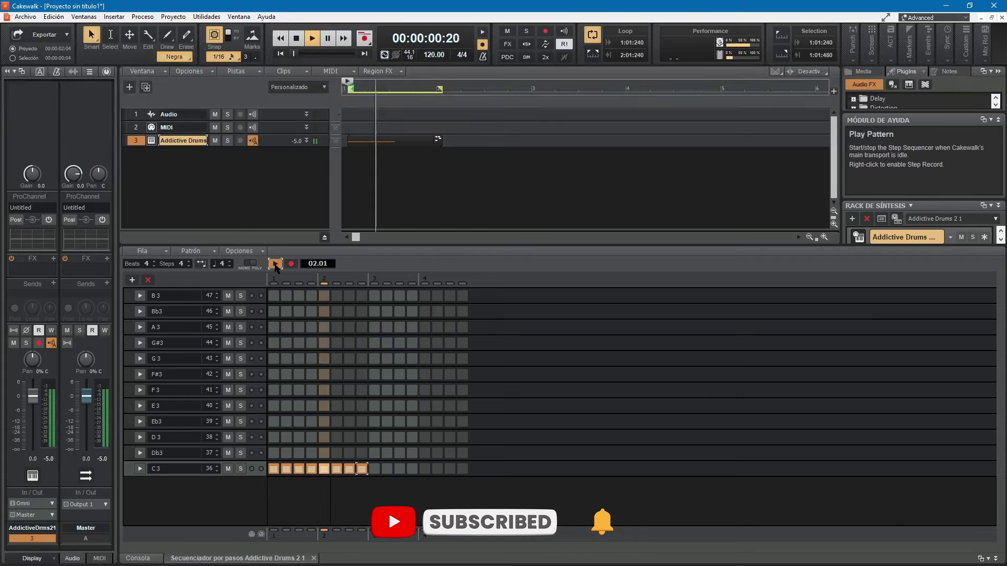
pyautogui.click(277, 264)
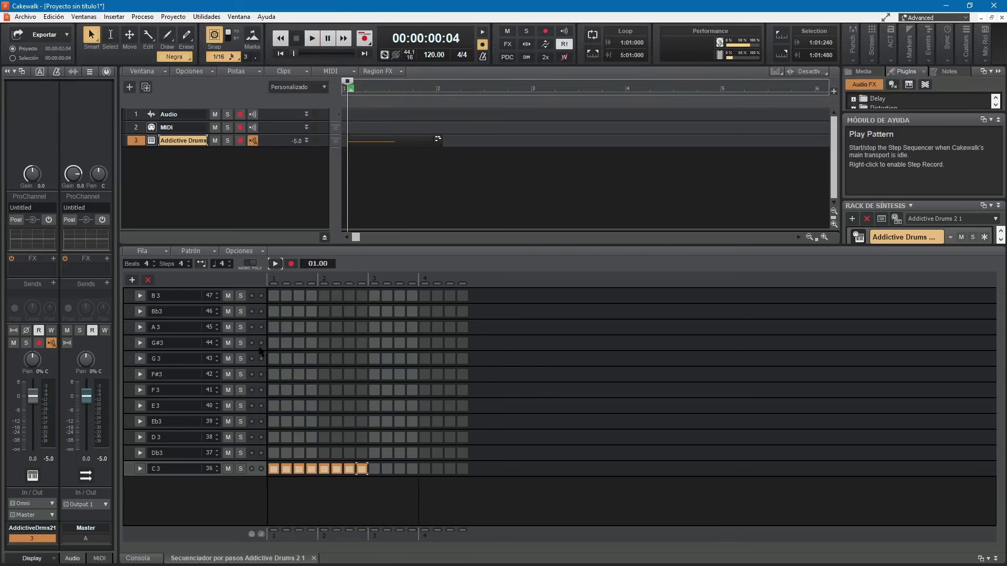
# Clear the consecutive C 3 steps and enable only the first step of each of the four beats.
pyautogui.moveTo(281, 471); pyautogui.dragTo(361, 474)
pyautogui.click(273, 468)
pyautogui.click(324, 468)
pyautogui.click(375, 469)
pyautogui.click(424, 469)
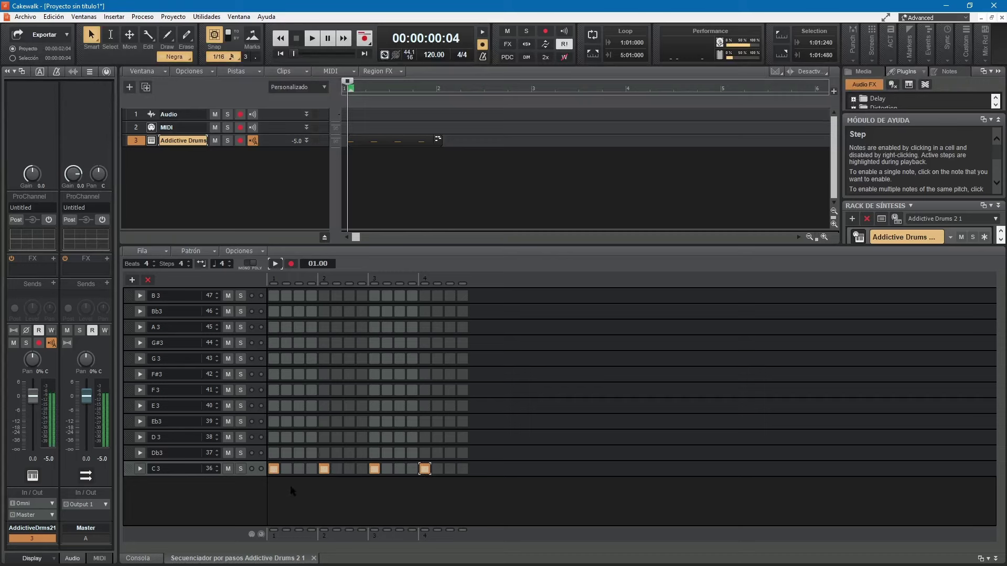
# Expand the C 3 row to examine its controls and the available value types, keep Velocidad and collapse the row.
pyautogui.click(140, 469)
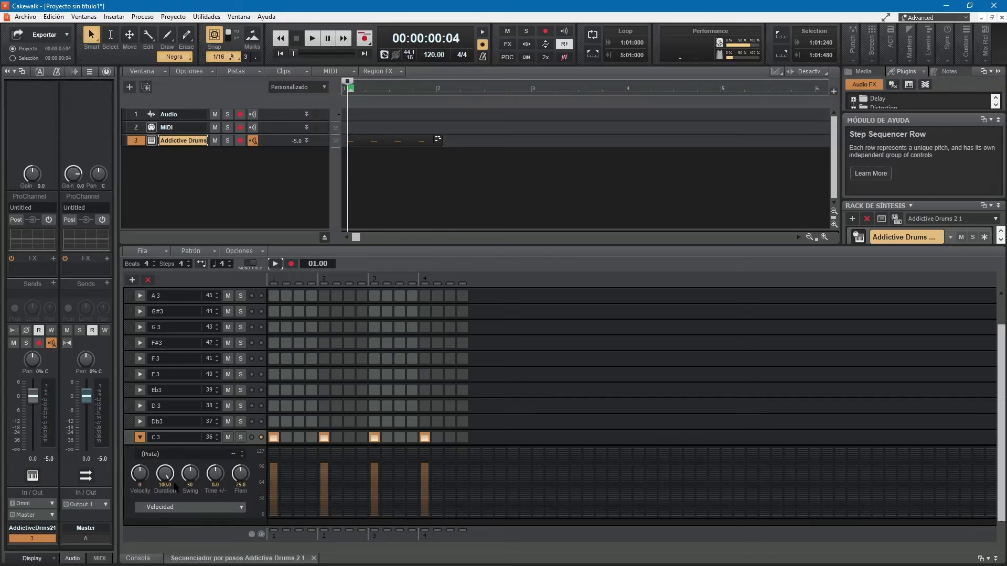
pyautogui.click(197, 507)
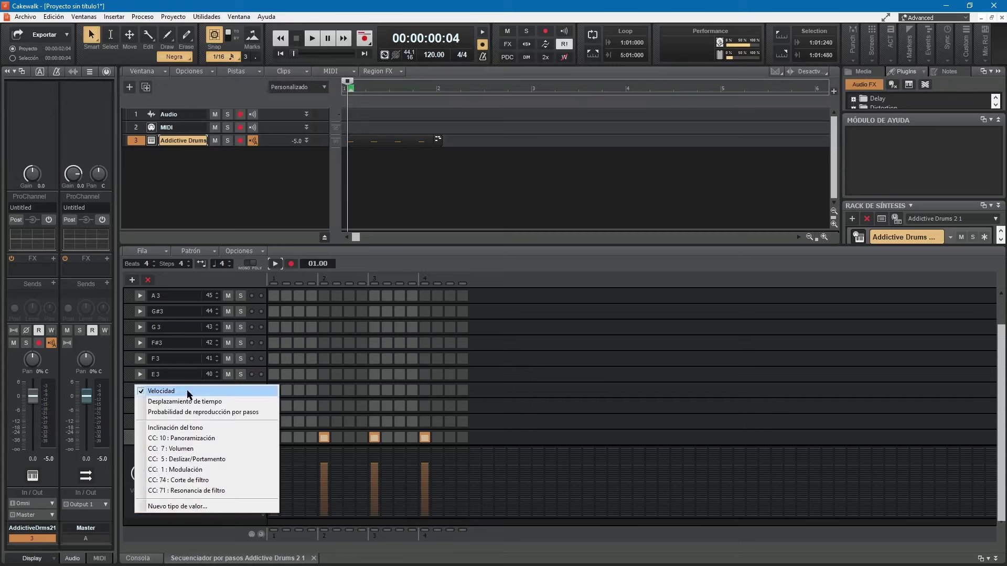
pyautogui.click(445, 439)
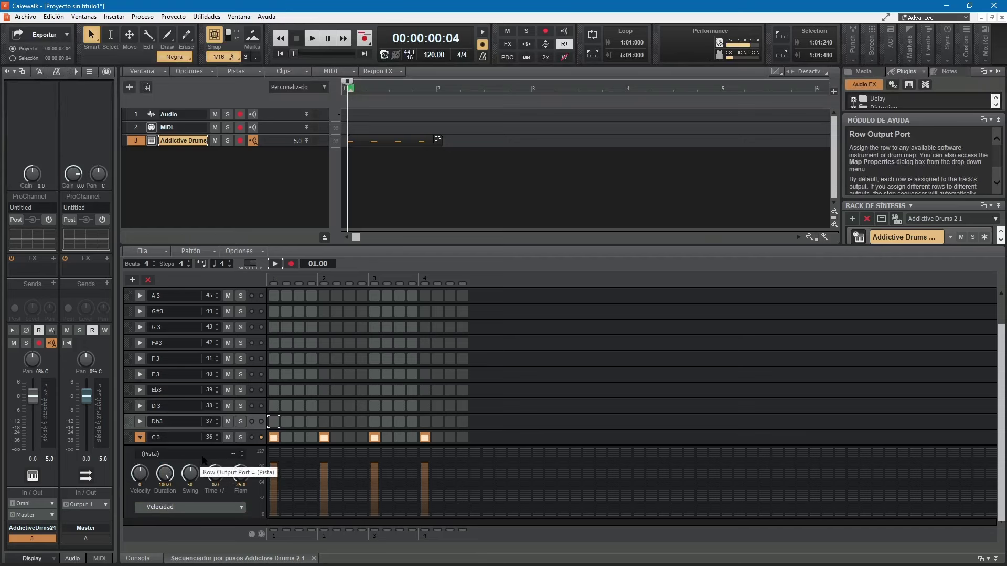
pyautogui.click(140, 438)
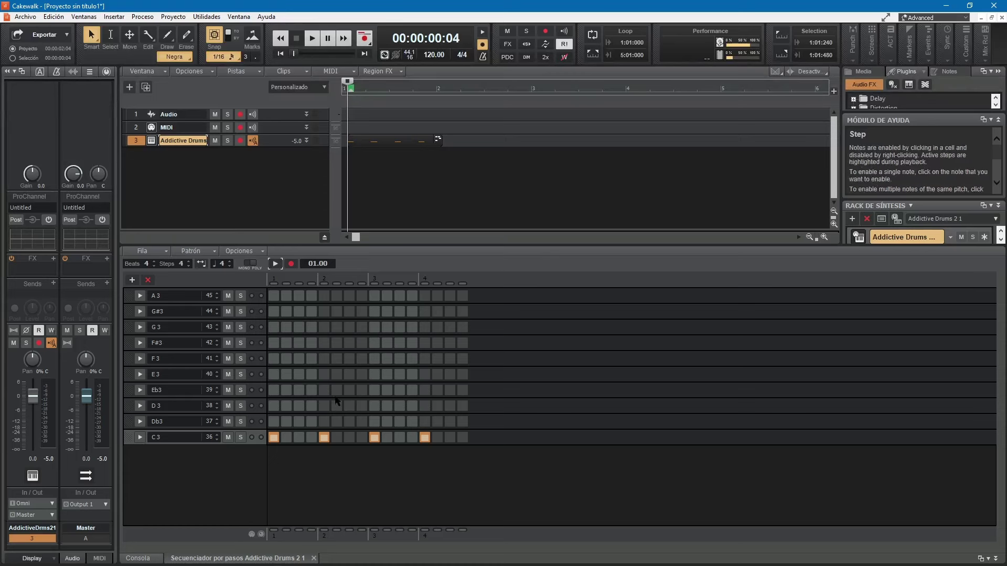
# Play the pattern briefly and stop it, and clear the C 3 steps on beats 2, 3 and 4.
pyautogui.click(275, 265)
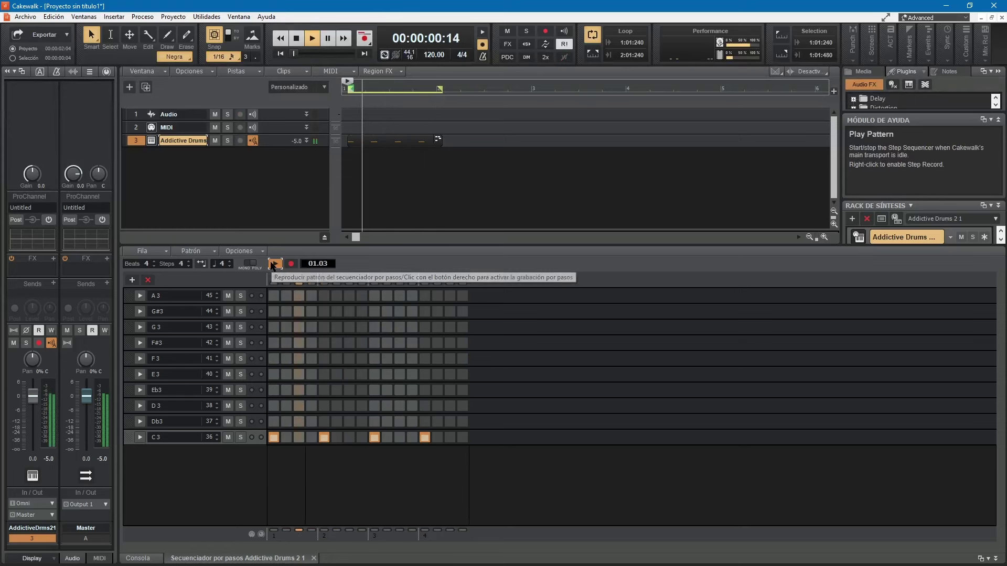
pyautogui.click(274, 264)
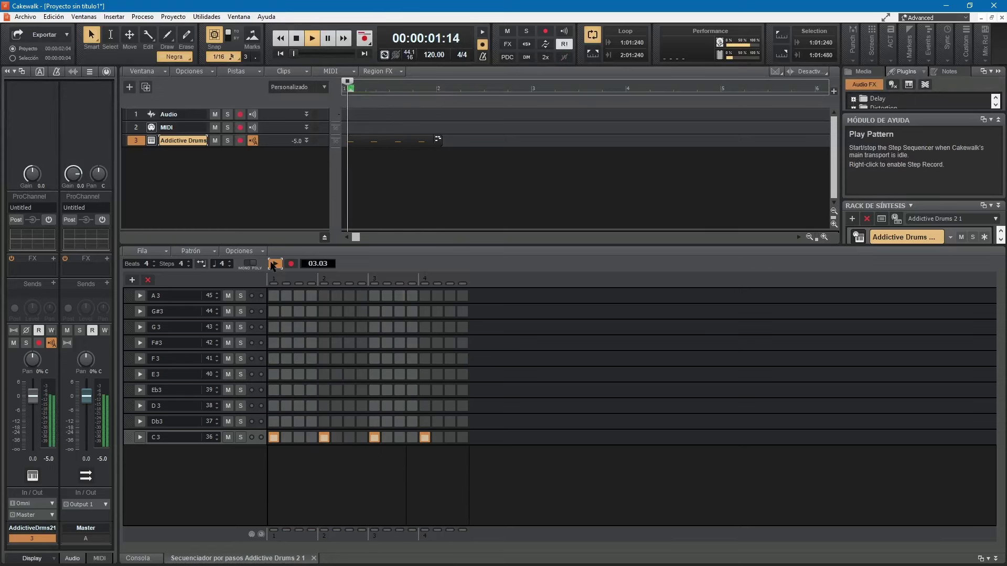
pyautogui.rightClick(326, 438)
pyautogui.rightClick(375, 438)
pyautogui.rightClick(424, 439)
# Audition Db3, enable its steps 5, 9, 11 and 15 plus C 3 step 13, and play the pattern briefly.
pyautogui.click(176, 423)
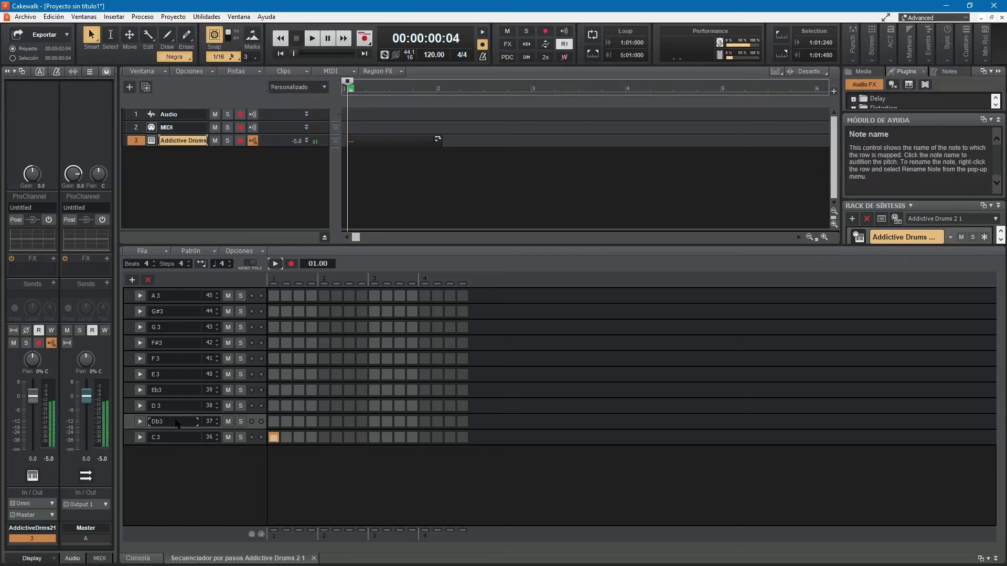
pyautogui.click(324, 422)
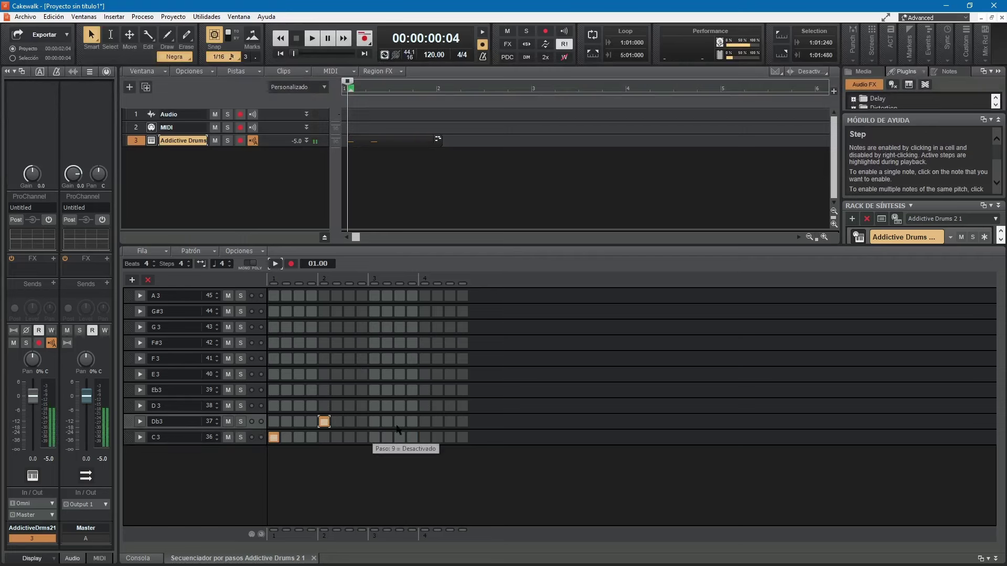
pyautogui.click(375, 422)
pyautogui.click(399, 422)
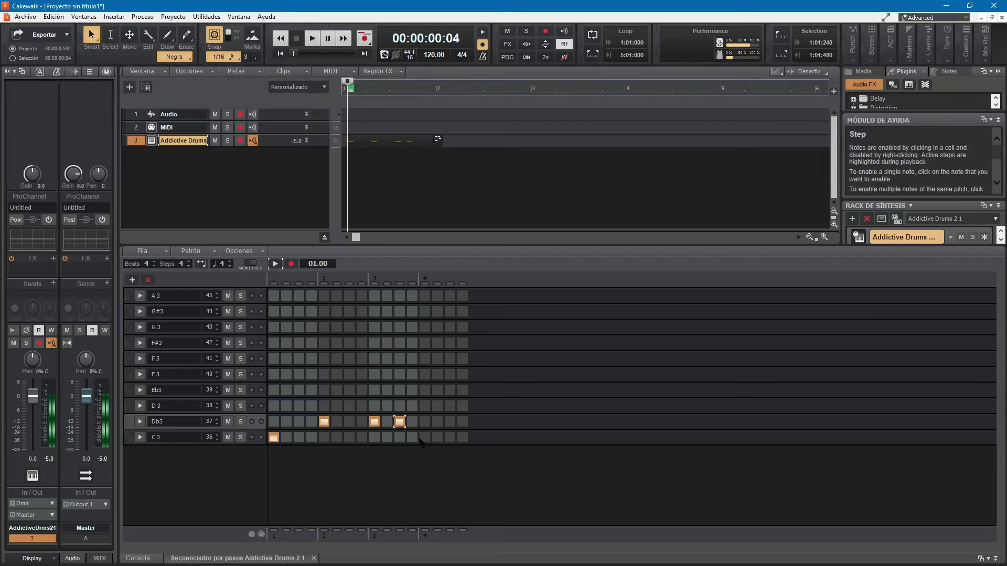
pyautogui.click(425, 437)
pyautogui.click(450, 422)
pyautogui.click(275, 265)
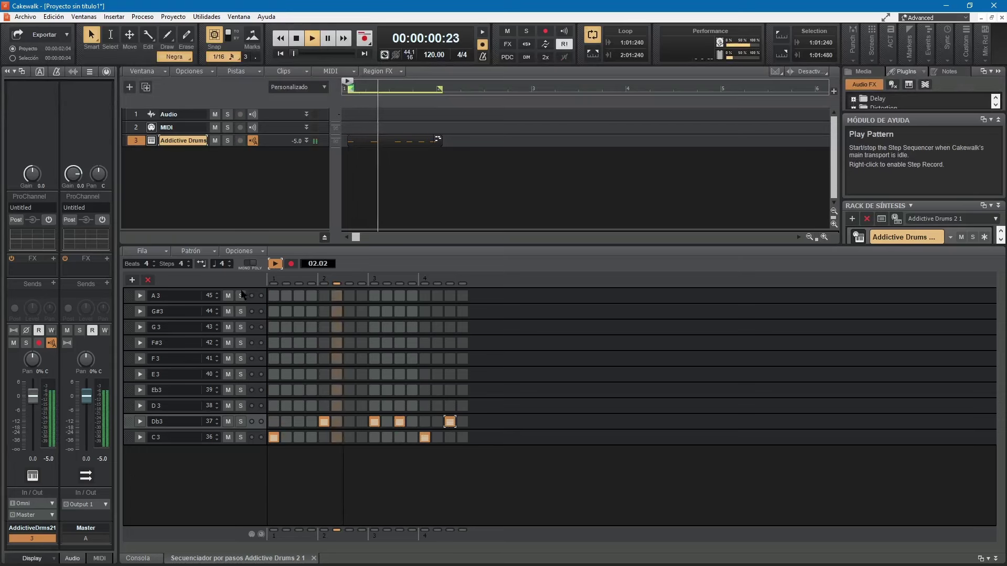
pyautogui.click(275, 265)
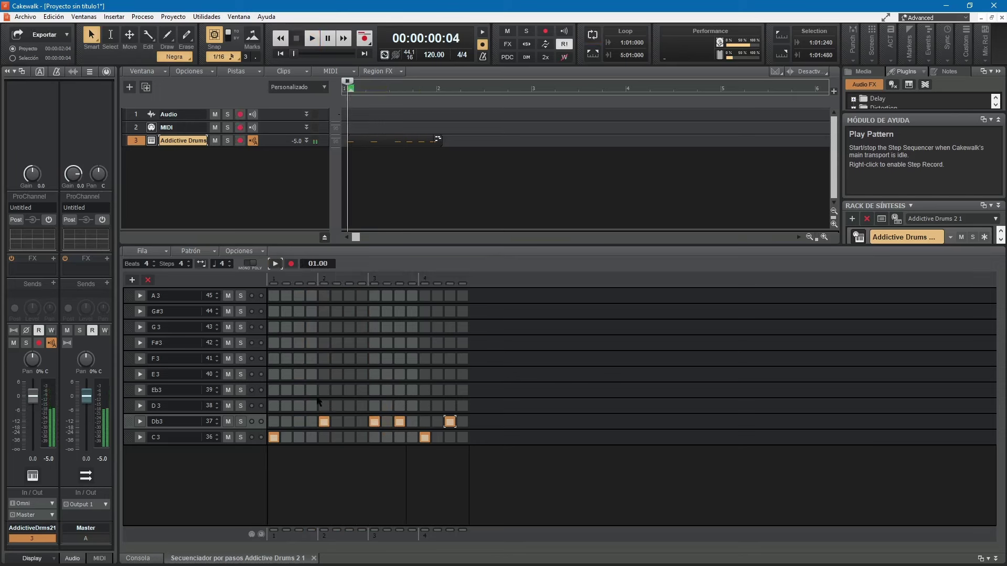
# Shift the Db3 hits on steps 9 and 11 one step earlier, to steps 8 and 10.
pyautogui.click(362, 422)
pyautogui.rightClick(375, 421)
pyautogui.click(387, 422)
pyautogui.rightClick(400, 422)
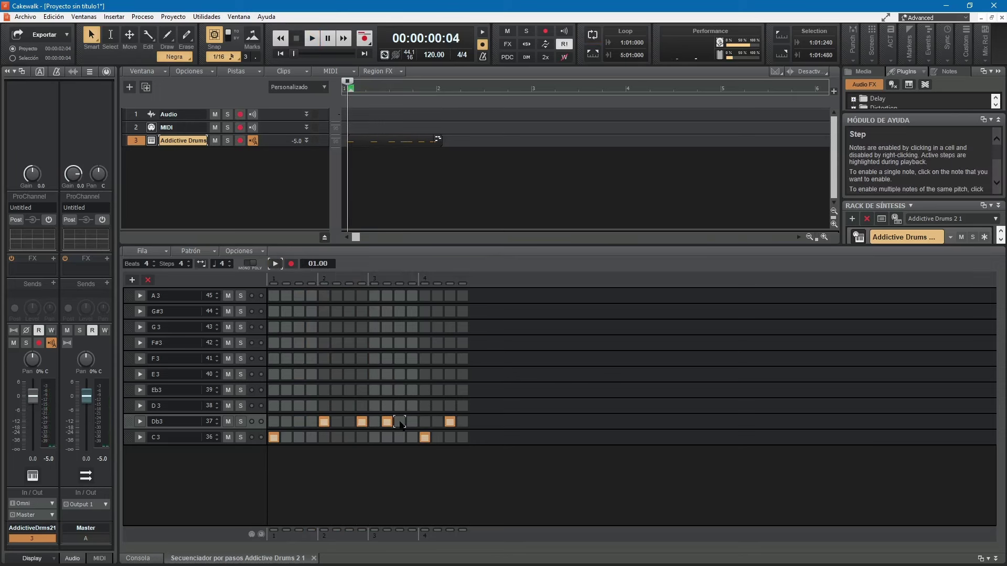
# Move the C 3 hit from step 13 to step 12, enable Db3 step 13, and play the pattern before stopping it.
pyautogui.click(424, 438)
pyautogui.rightClick(425, 437)
pyautogui.click(425, 422)
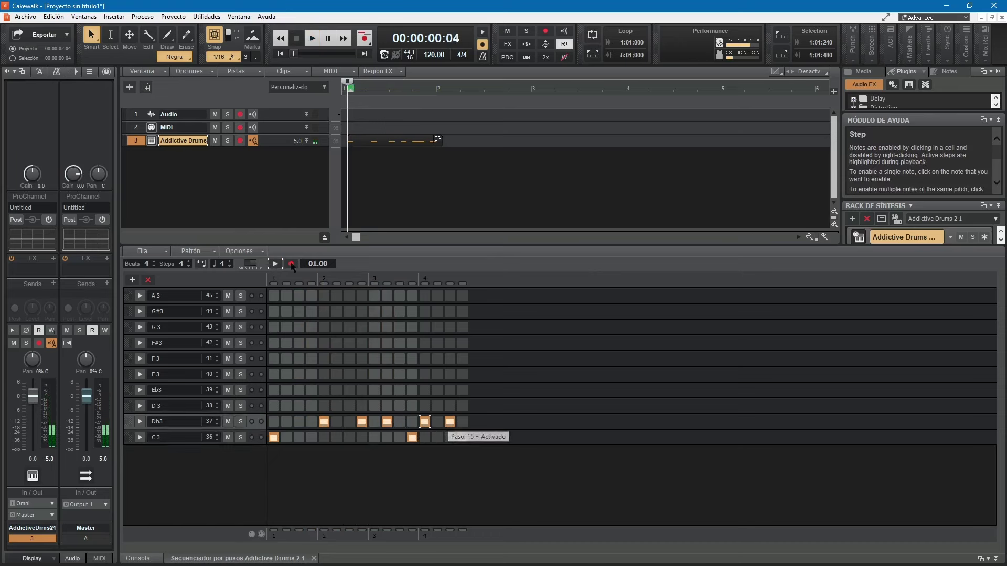
pyautogui.click(274, 263)
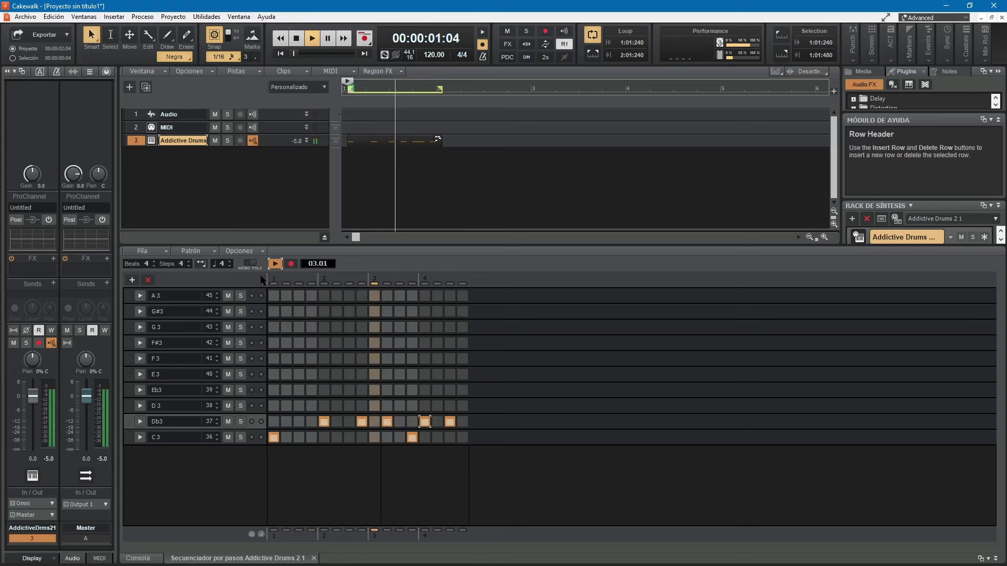
pyautogui.click(275, 264)
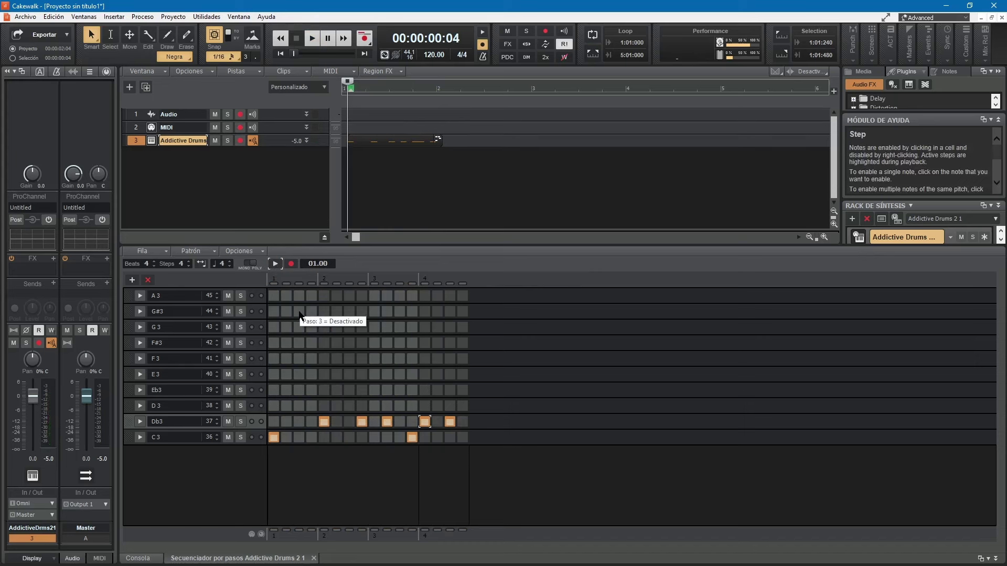
# Audition the B 3 row, change its note to 48 (C 4) and enable every odd step from 1 to 15.
pyautogui.scroll(1, 183, 396)
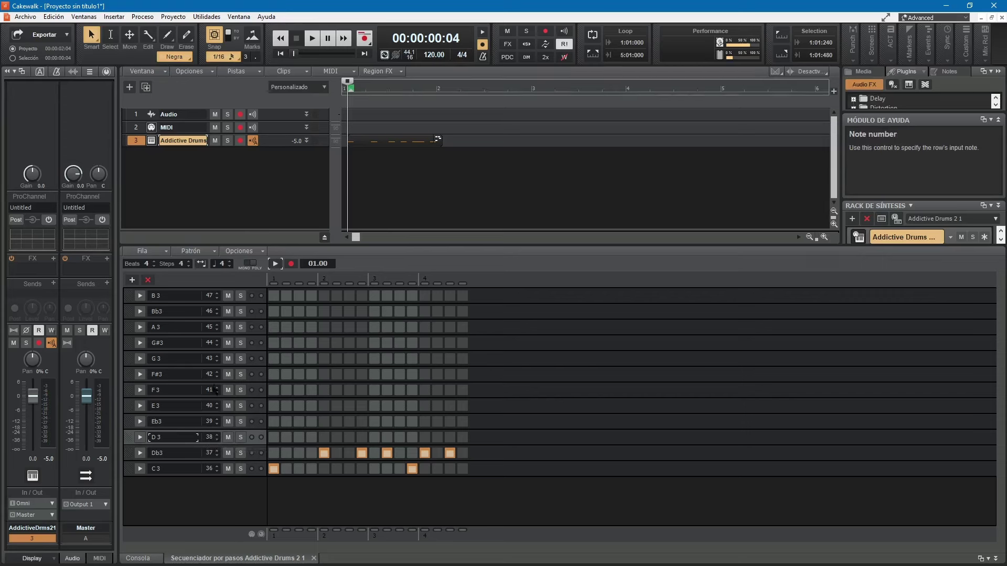
pyautogui.click(177, 298)
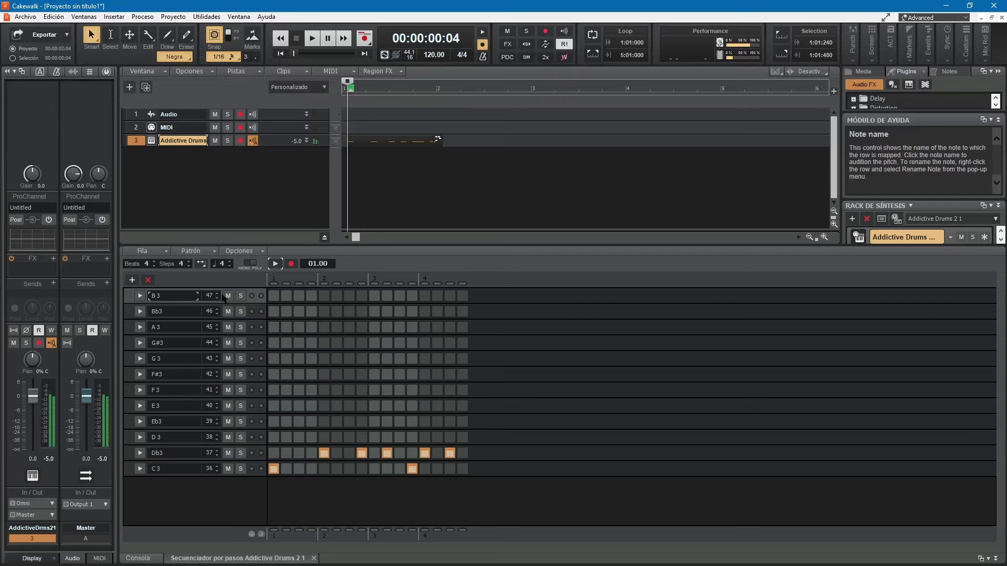
pyautogui.scroll(1, 179, 297)
pyautogui.click(277, 298)
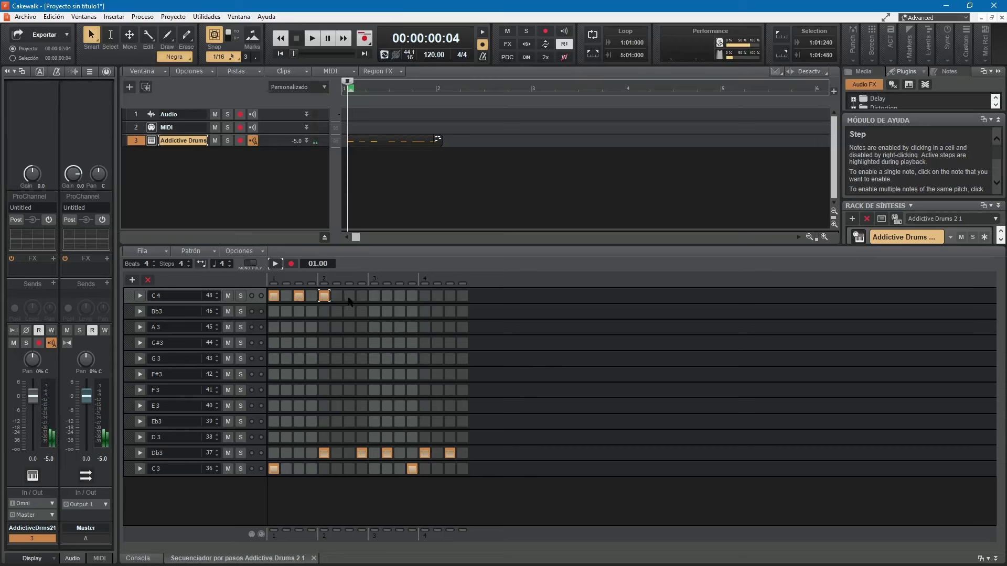
pyautogui.click(399, 296)
pyautogui.click(450, 296)
# Solo the C 4 row, change its note number to 51 (Eb4) while the pattern plays, and turn the solo off.
pyautogui.click(239, 296)
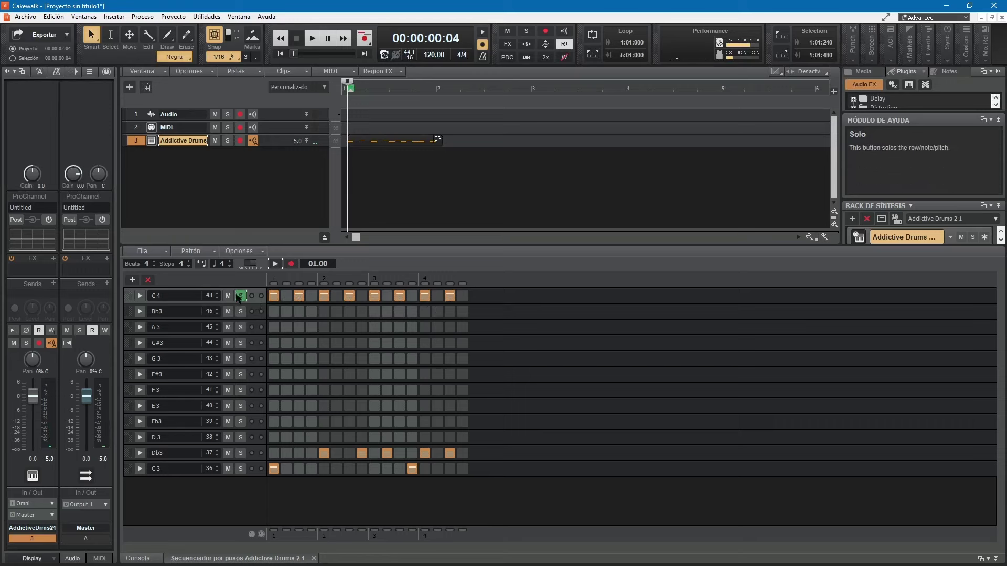
pyautogui.click(275, 264)
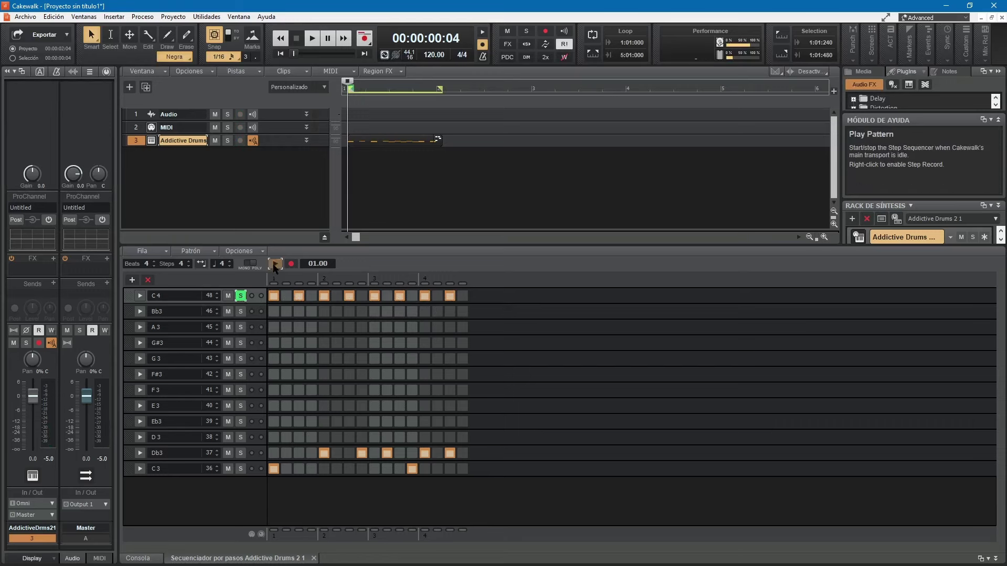
pyautogui.click(218, 295)
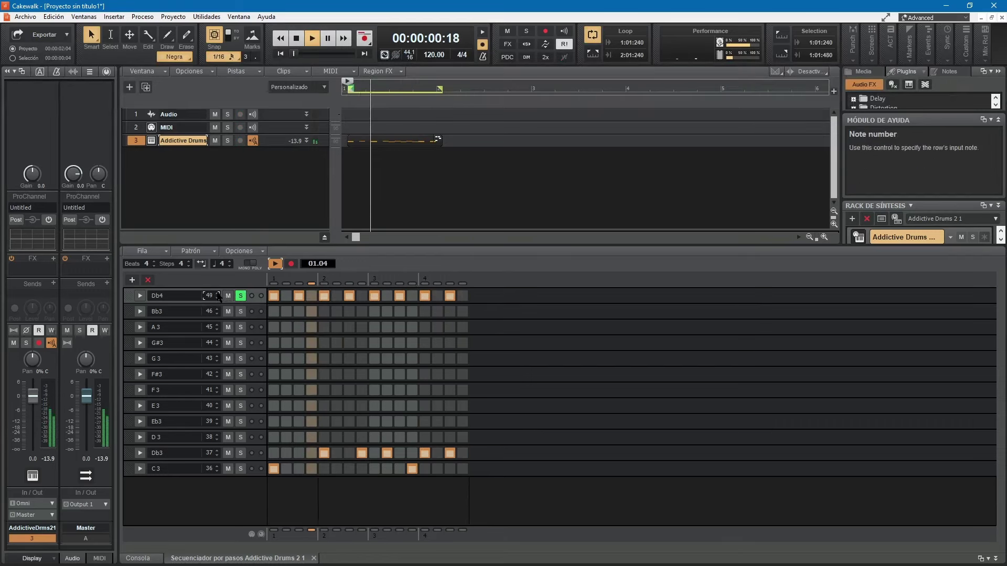
pyautogui.click(218, 294)
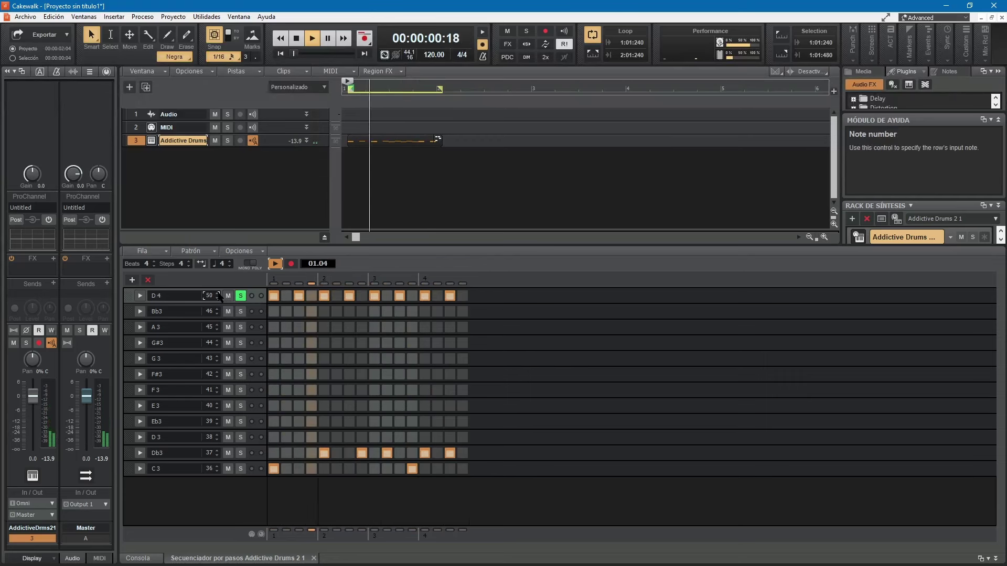
pyautogui.click(218, 294)
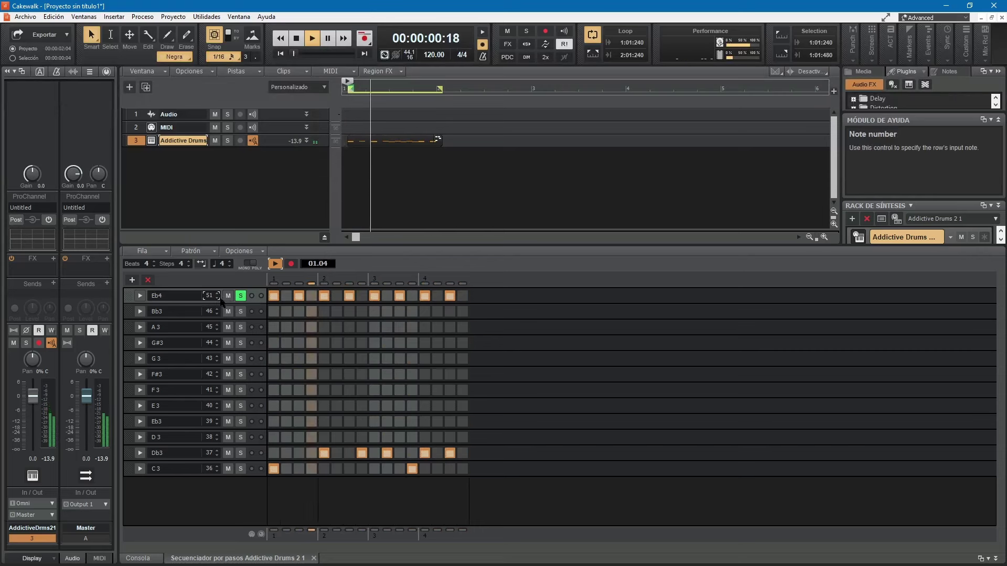
pyautogui.click(240, 296)
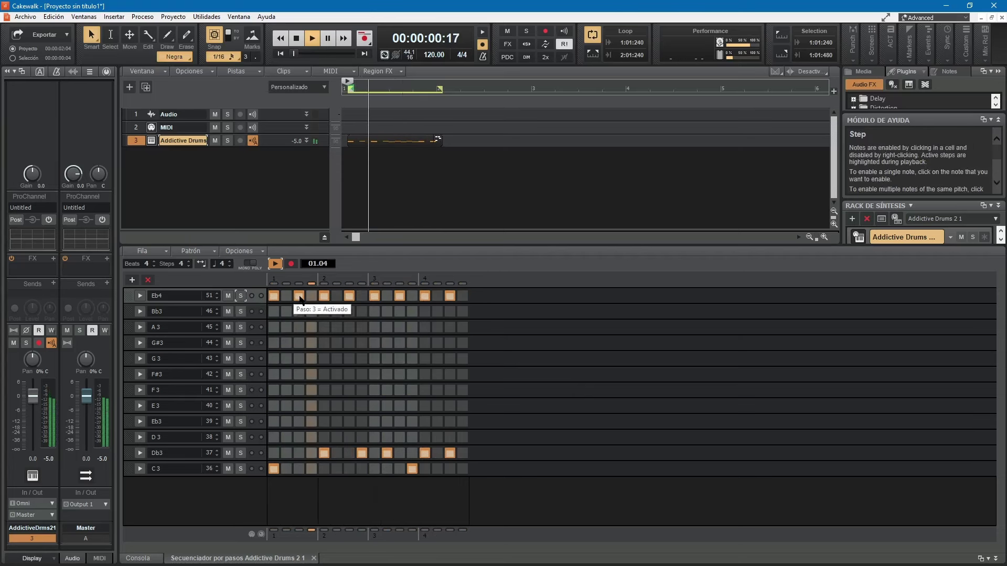
# Enable Eb4 steps 6 and 12 during playback, try and clear steps 10 and 14, and stop the pattern.
pyautogui.click(336, 296)
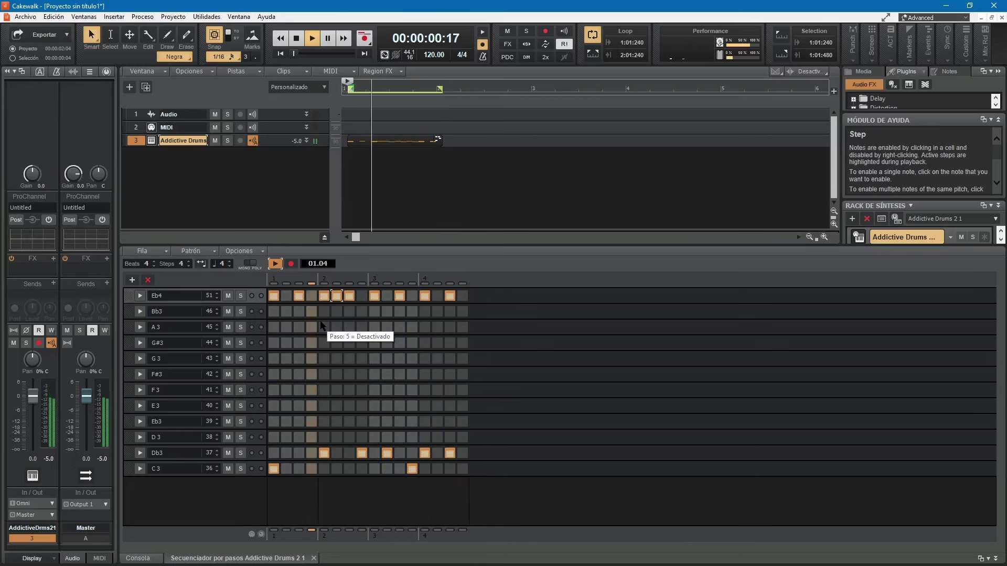
pyautogui.click(387, 296)
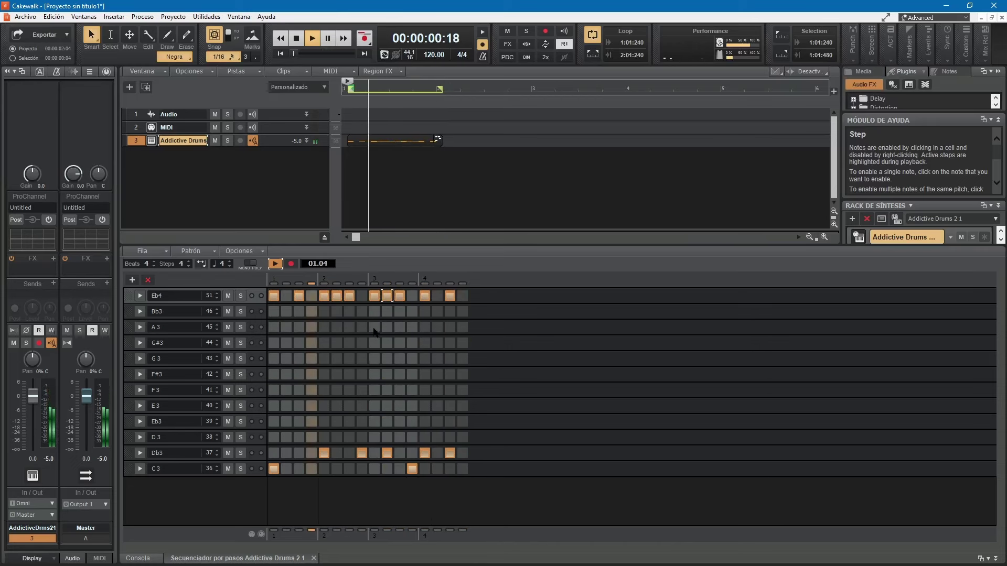
pyautogui.rightClick(387, 296)
pyautogui.click(437, 296)
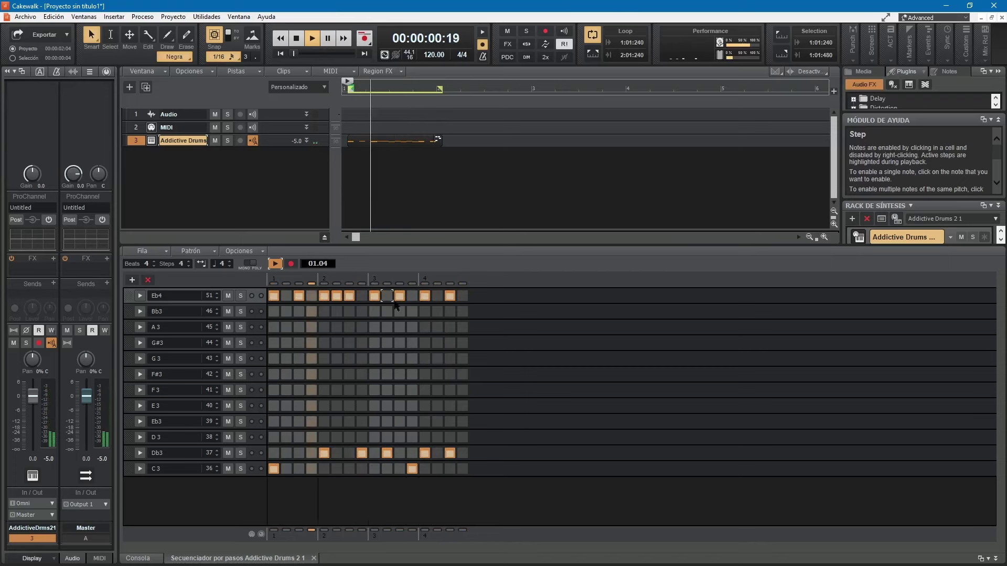
pyautogui.rightClick(412, 295)
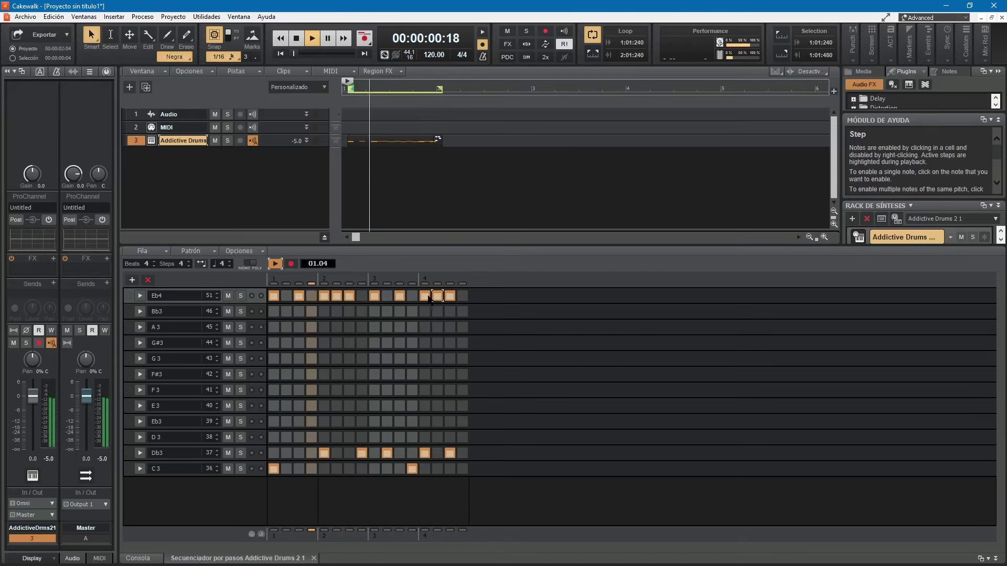
pyautogui.rightClick(436, 297)
pyautogui.click(414, 296)
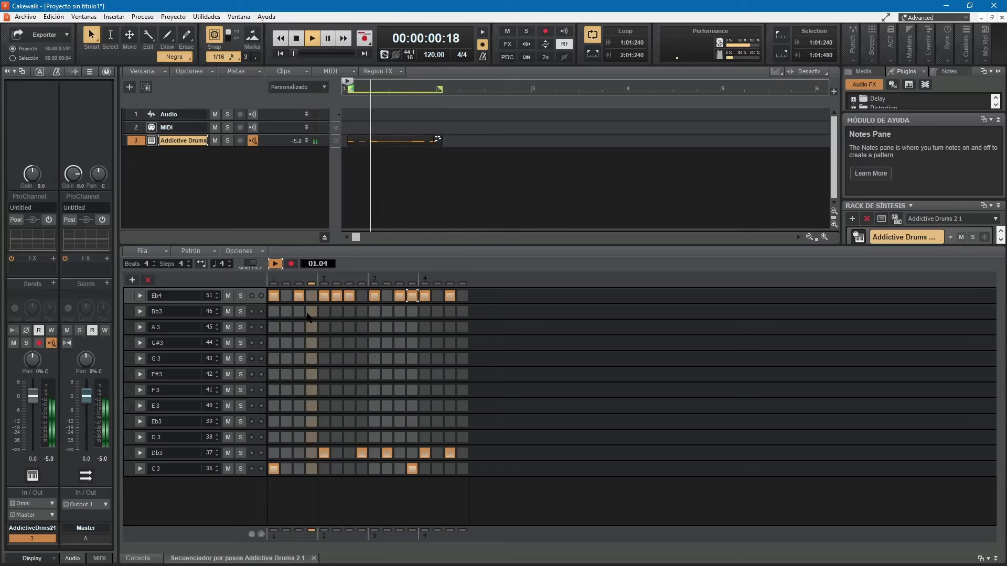
pyautogui.click(276, 264)
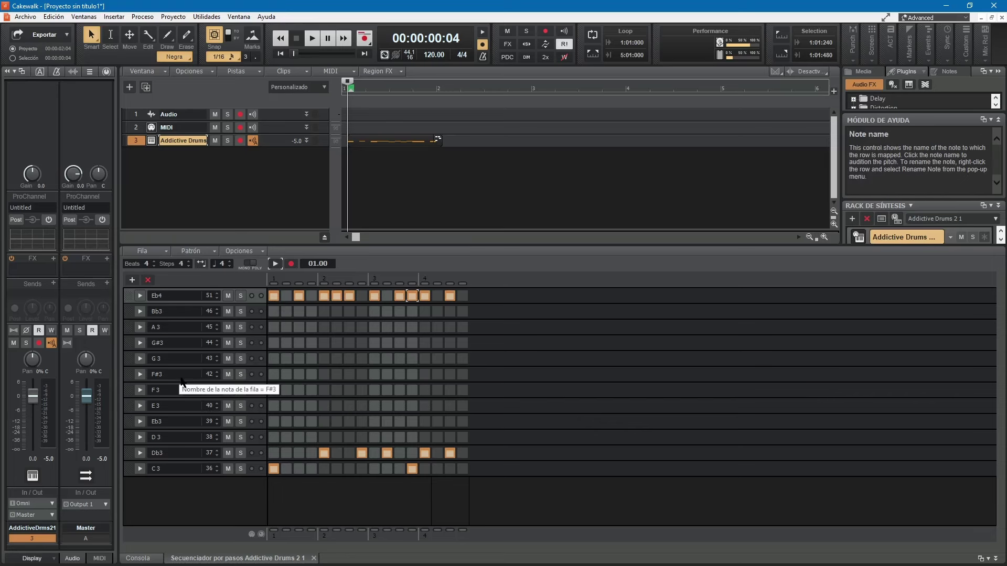
# Delete all the empty rows between Eb4 and Db3, and undo the accidental deletion of the Db3 row.
pyautogui.click(130, 330)
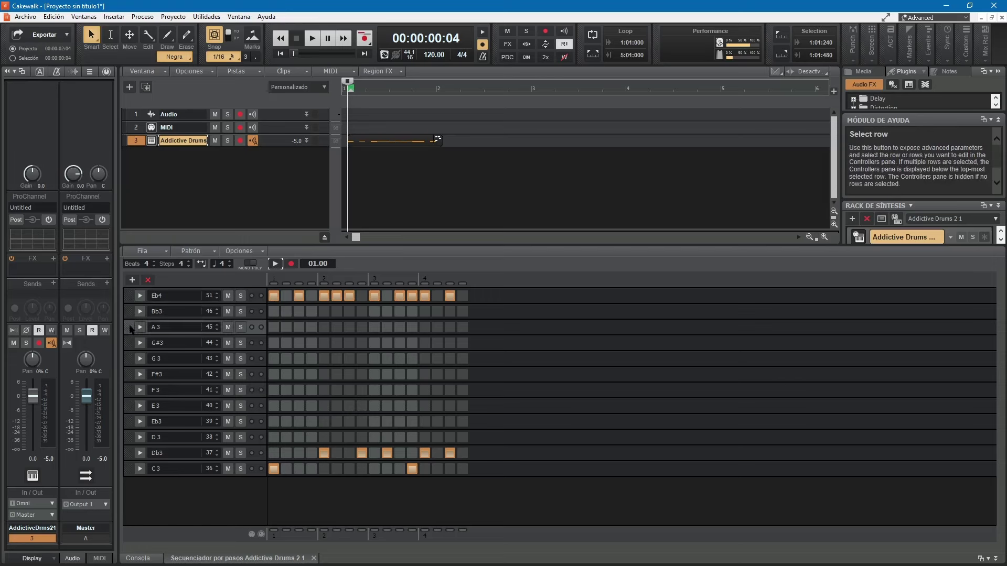
pyautogui.click(130, 314)
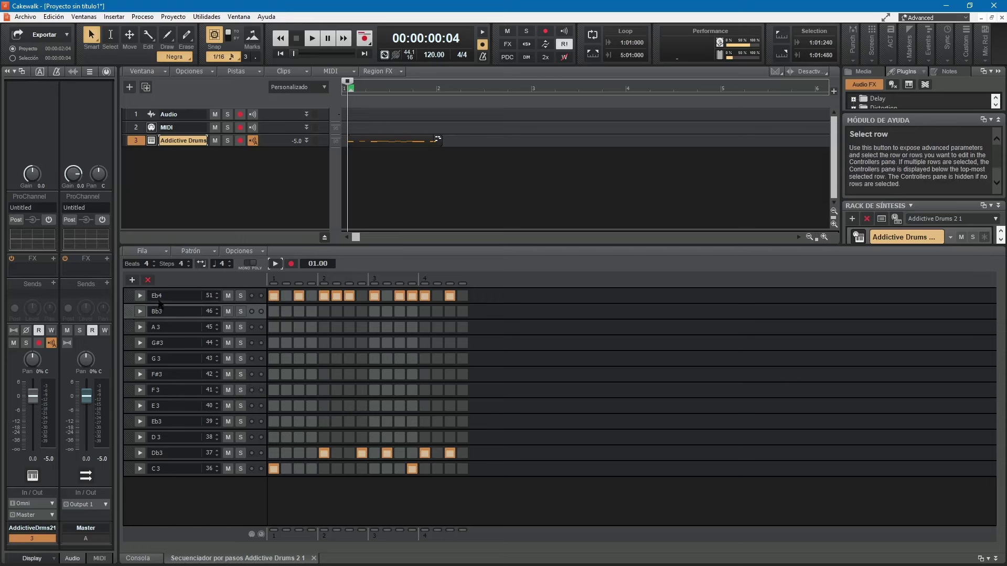
pyautogui.click(148, 281)
pyautogui.click(148, 280)
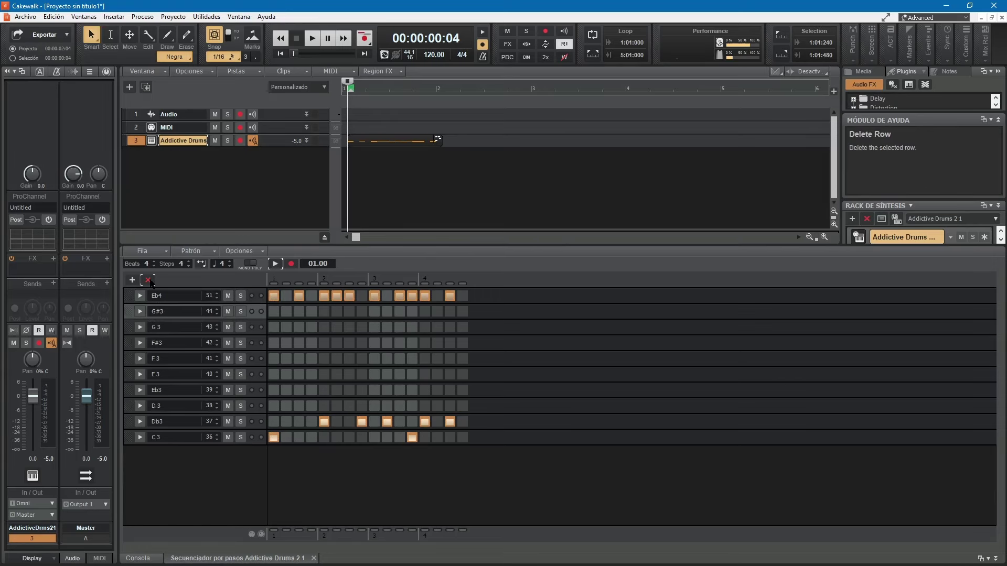
pyautogui.click(148, 280)
pyautogui.click(148, 281)
pyautogui.click(149, 282)
pyautogui.click(150, 282)
pyautogui.click(150, 282)
pyautogui.click(149, 282)
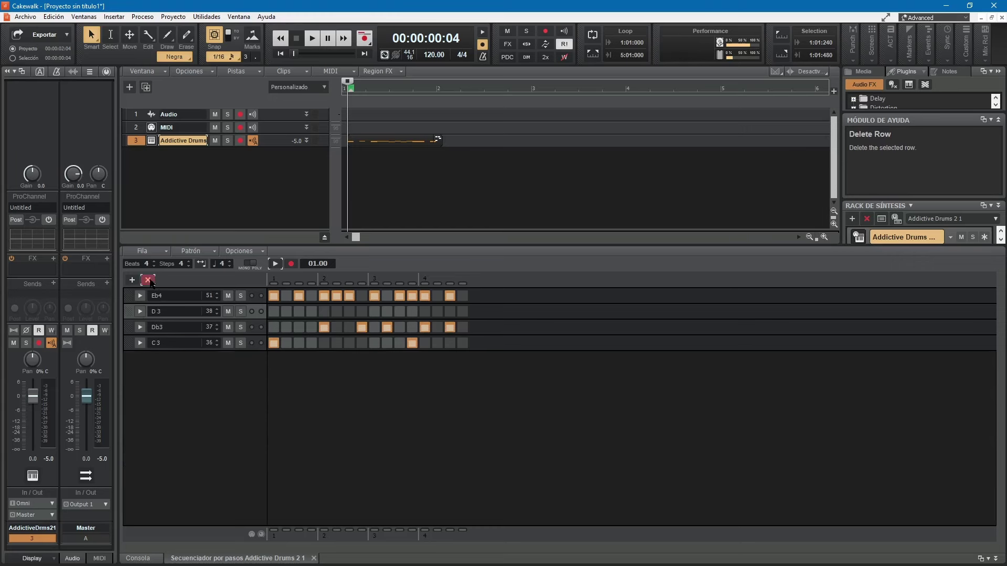
pyautogui.click(150, 281)
pyautogui.click(149, 282)
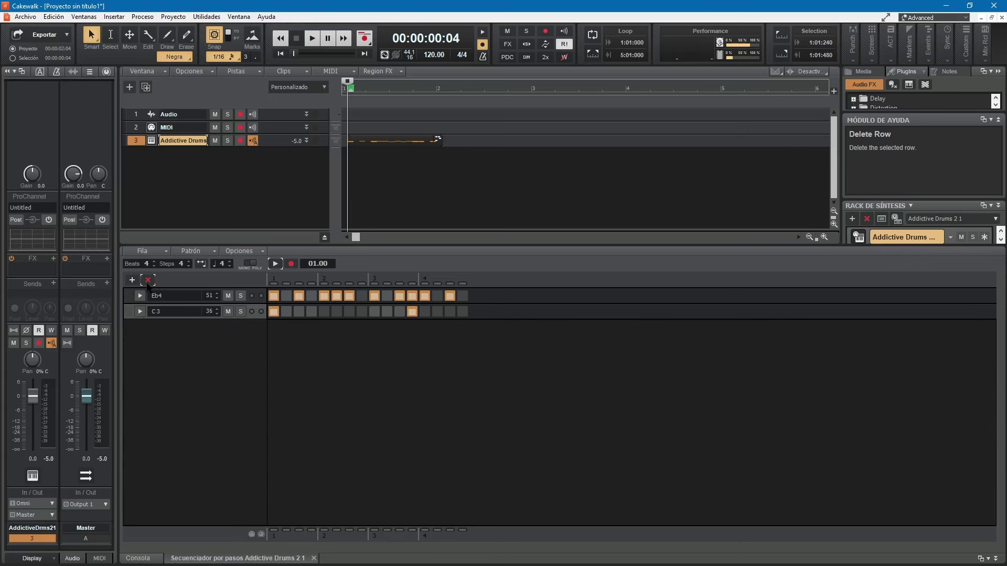
pyautogui.hotkey('ctrl', 'z')
# Play the pattern, enable Eb4 step 4, clear steps 5 and 12 while keeping step 6 enabled, and stop playback.
pyautogui.click(275, 265)
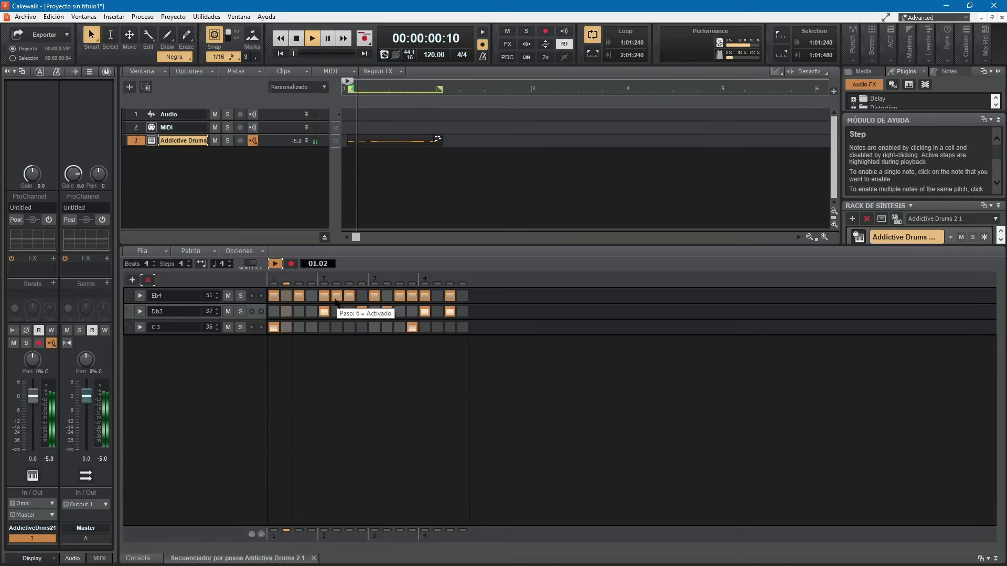
pyautogui.click(338, 298)
pyautogui.click(311, 295)
pyautogui.click(324, 295)
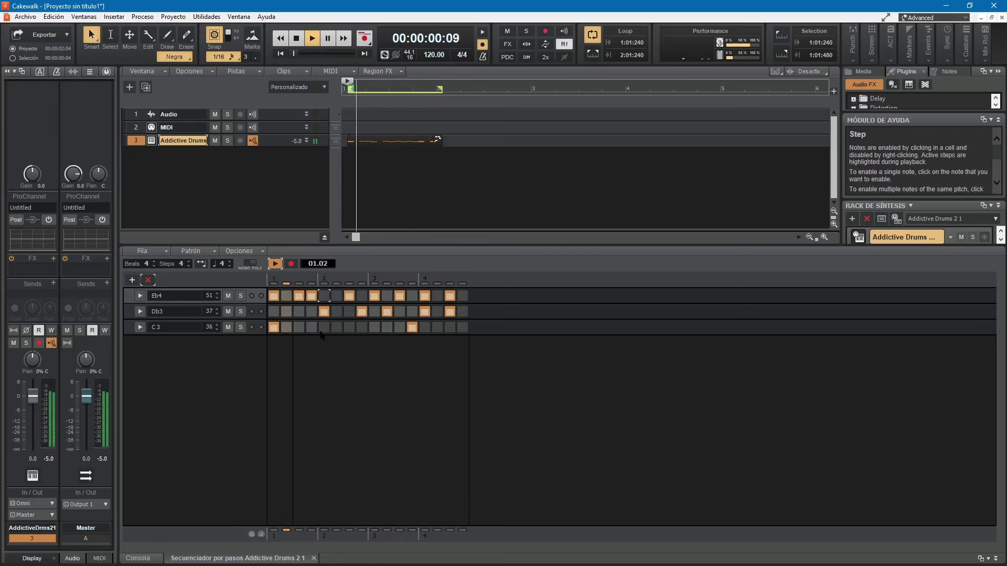
pyautogui.click(338, 297)
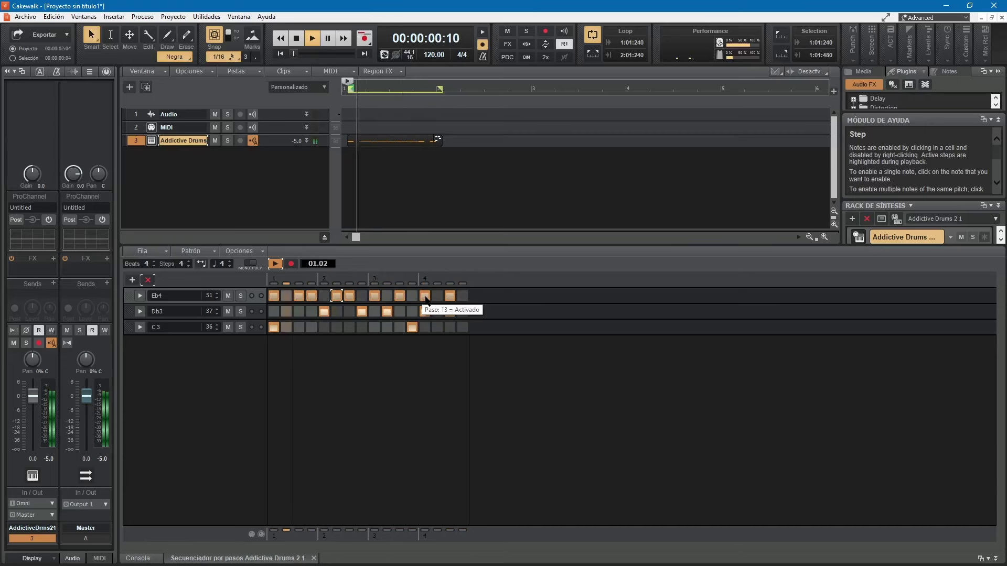
pyautogui.click(275, 266)
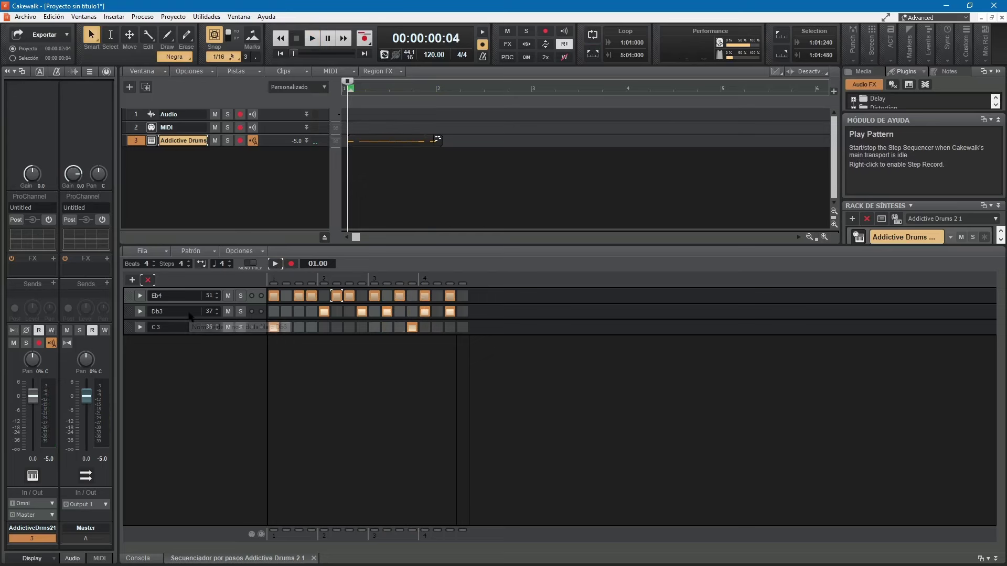
# Insert a new row above Eb4 in the step sequencer.
pyautogui.click(132, 281)
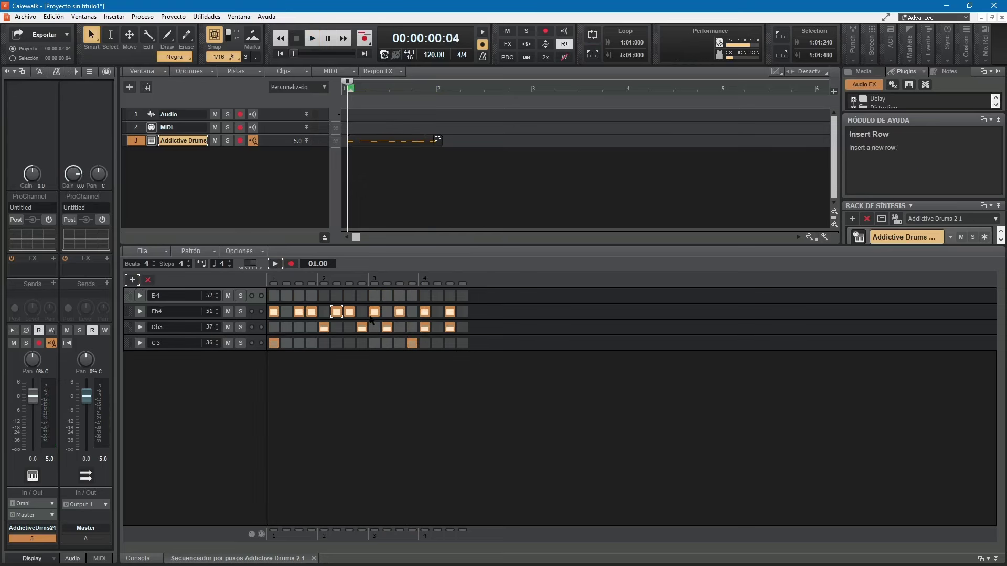
# Try 5 beats per pattern with 3, 4 and 5 steps per beat, and restore both settings to 4.
pyautogui.click(154, 262)
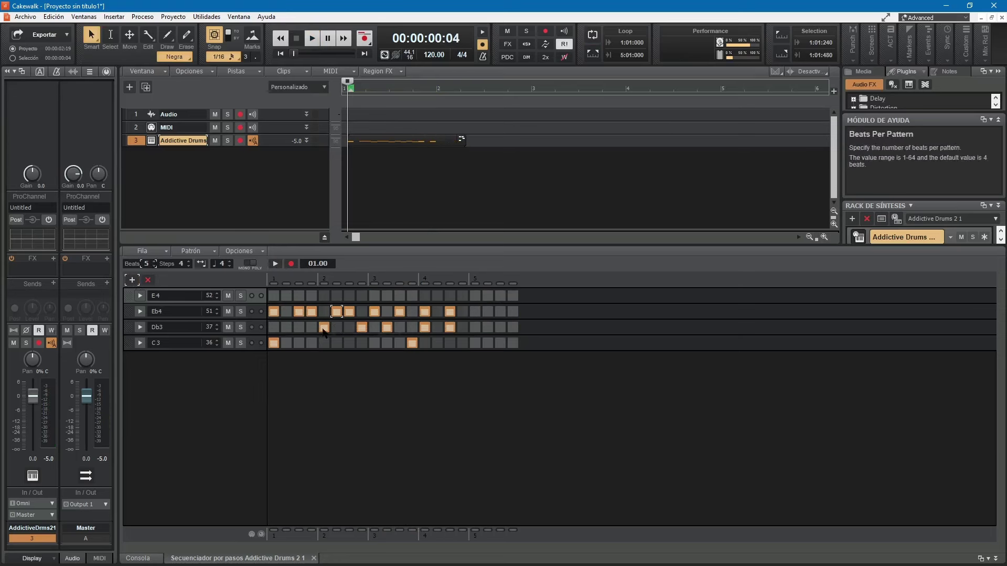
pyautogui.click(190, 261)
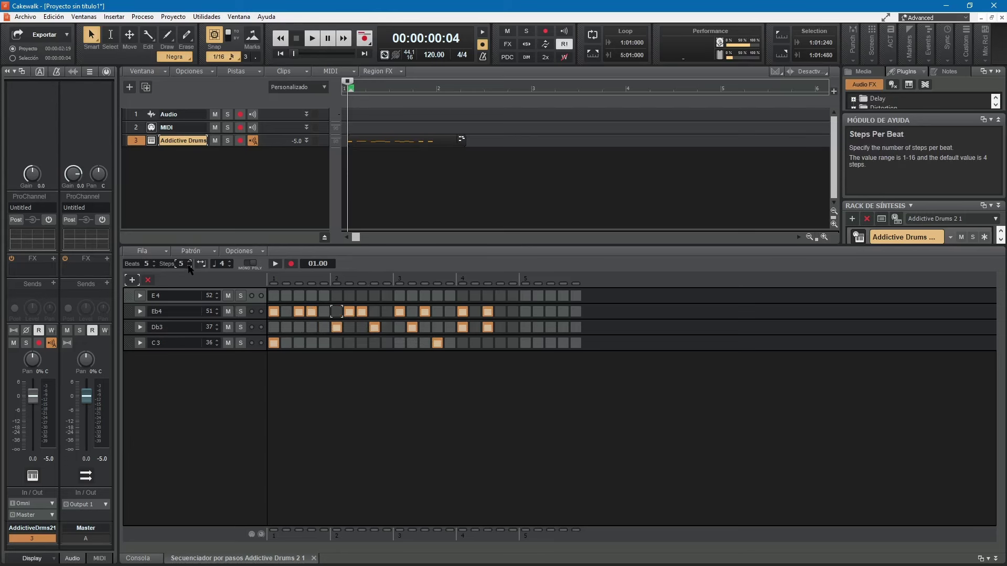
pyautogui.click(189, 266)
pyautogui.click(190, 266)
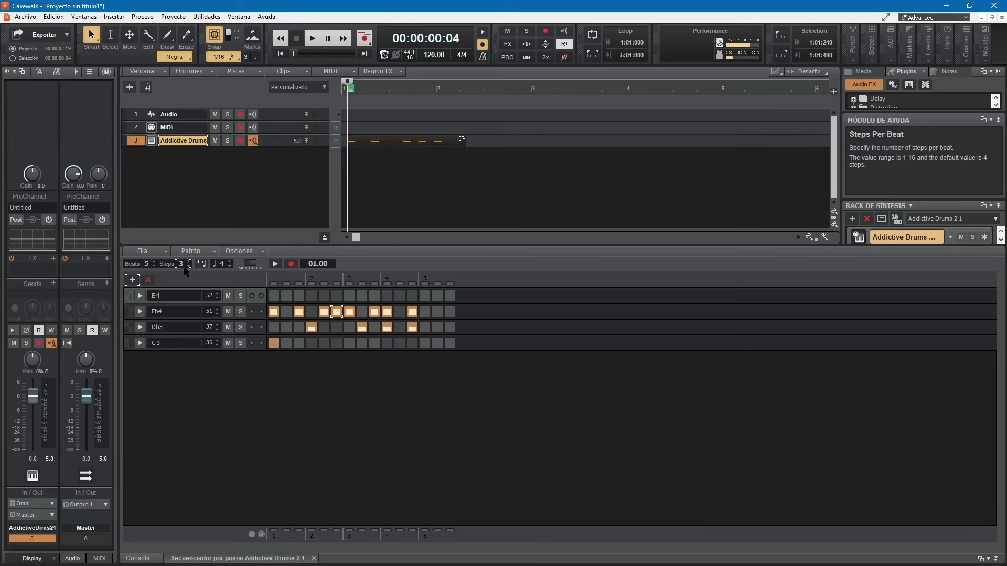
pyautogui.click(190, 261)
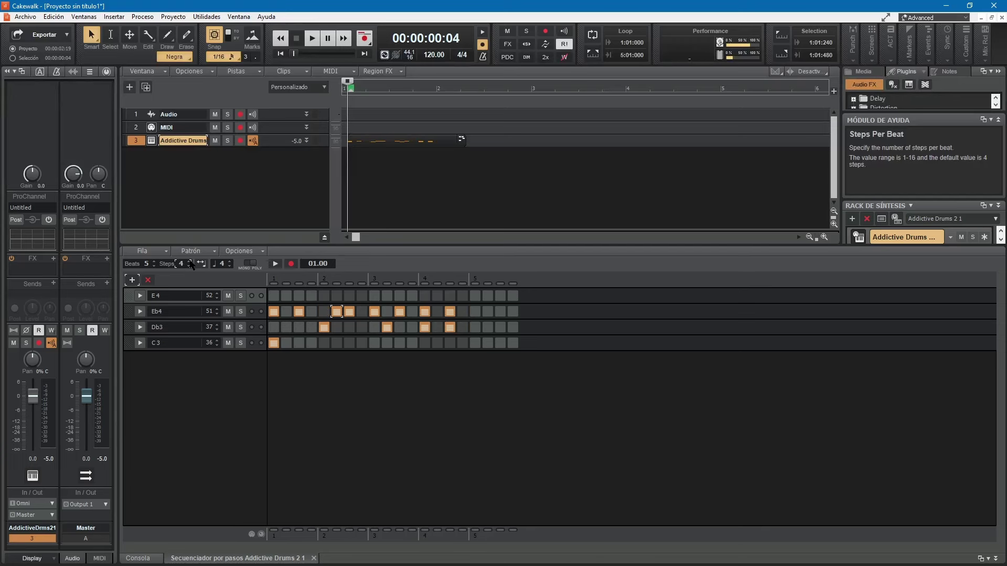
pyautogui.click(190, 262)
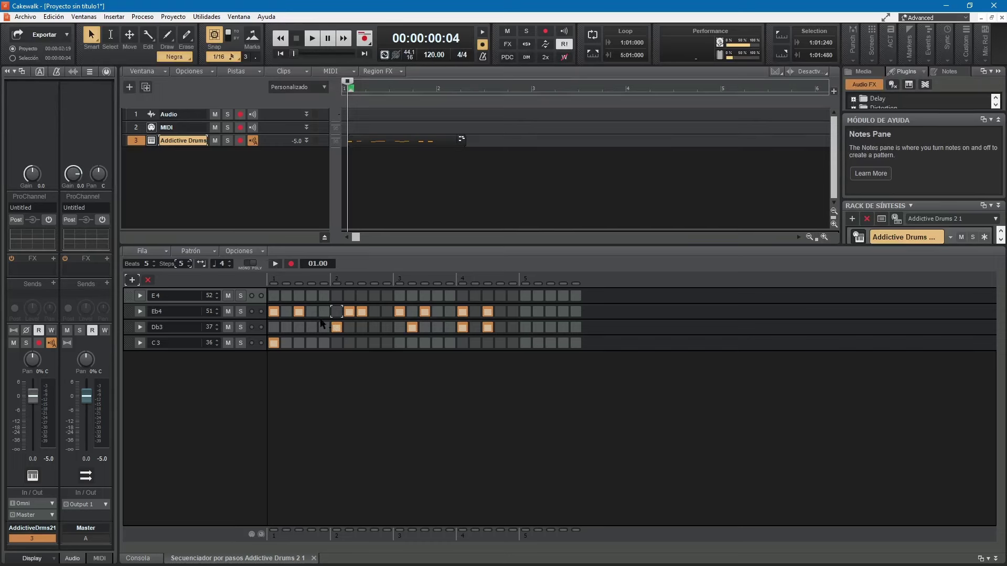
pyautogui.click(155, 266)
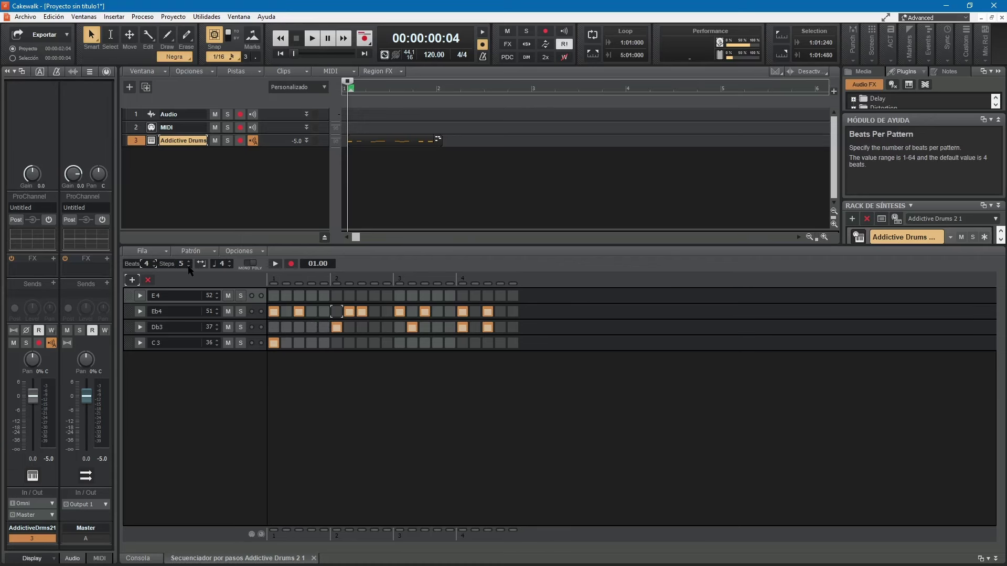
pyautogui.click(189, 267)
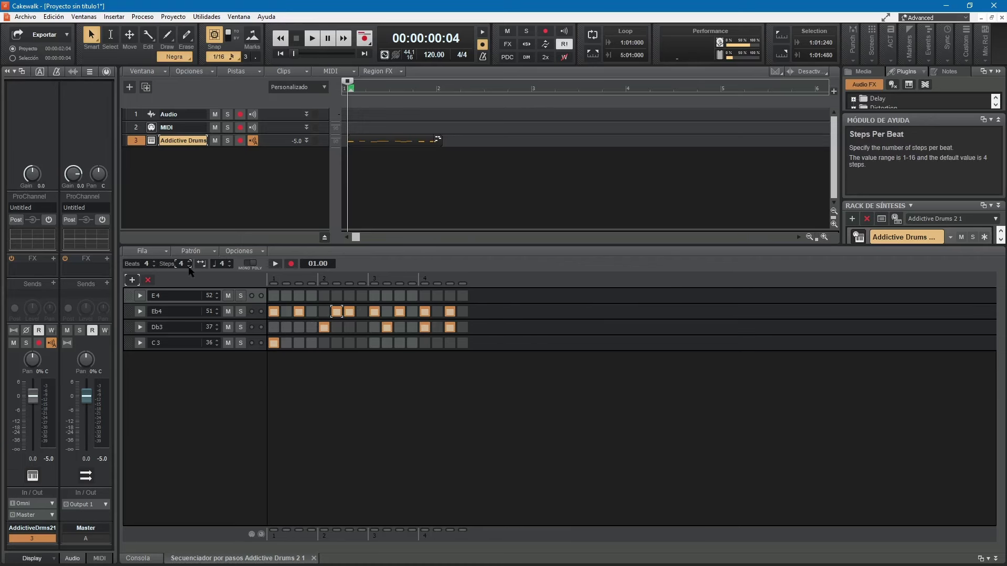
# Clear the Eb4 row except step 1, play the pattern, and enable Eb4 steps 4, 7, 10, 13 and 16.
pyautogui.click(299, 312)
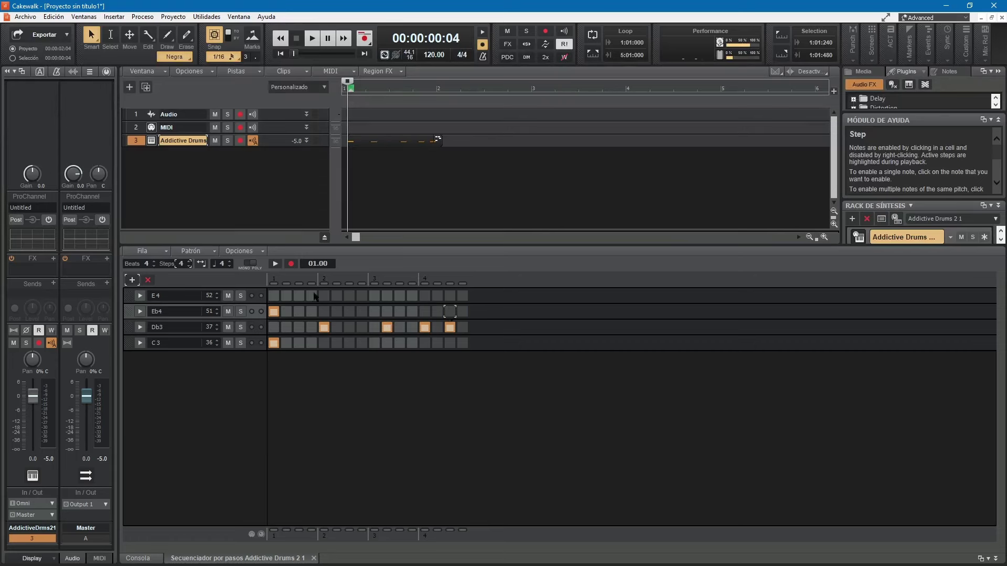
pyautogui.click(275, 264)
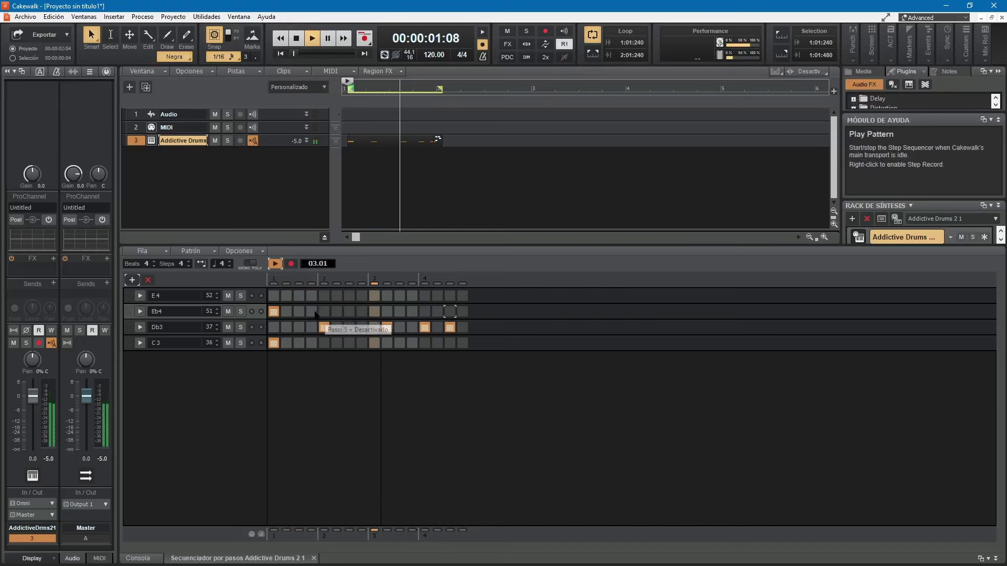
pyautogui.click(312, 311)
pyautogui.click(349, 311)
pyautogui.click(387, 312)
pyautogui.click(424, 311)
pyautogui.click(463, 312)
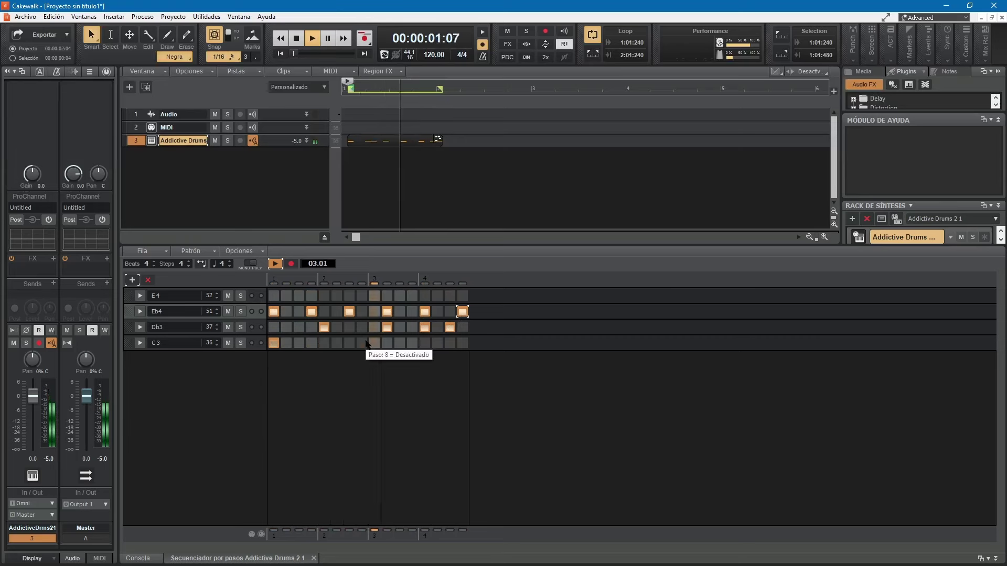
# Enable steps 12 and 8 in the C 3 row during playback, and stop the pattern.
pyautogui.click(412, 343)
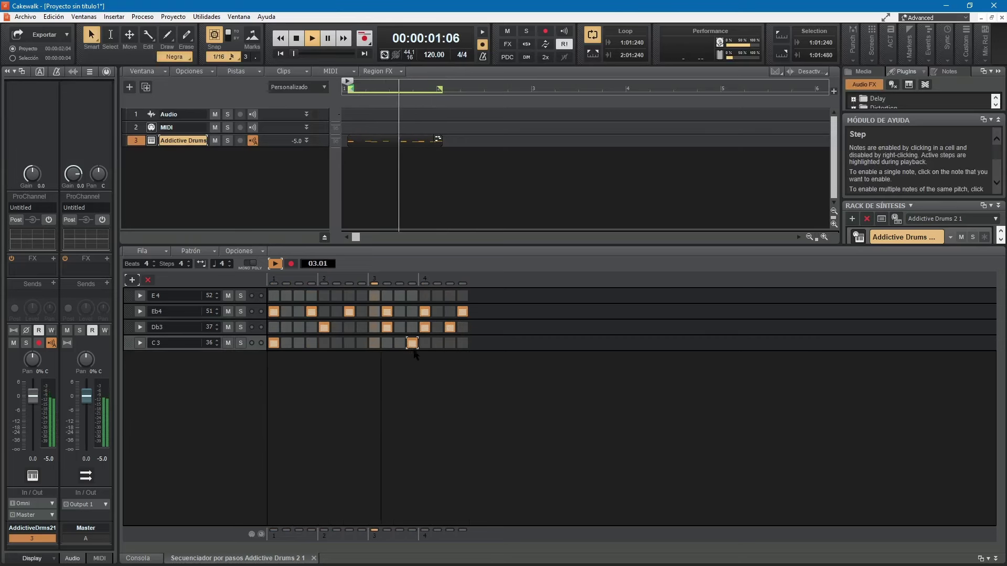
pyautogui.click(360, 344)
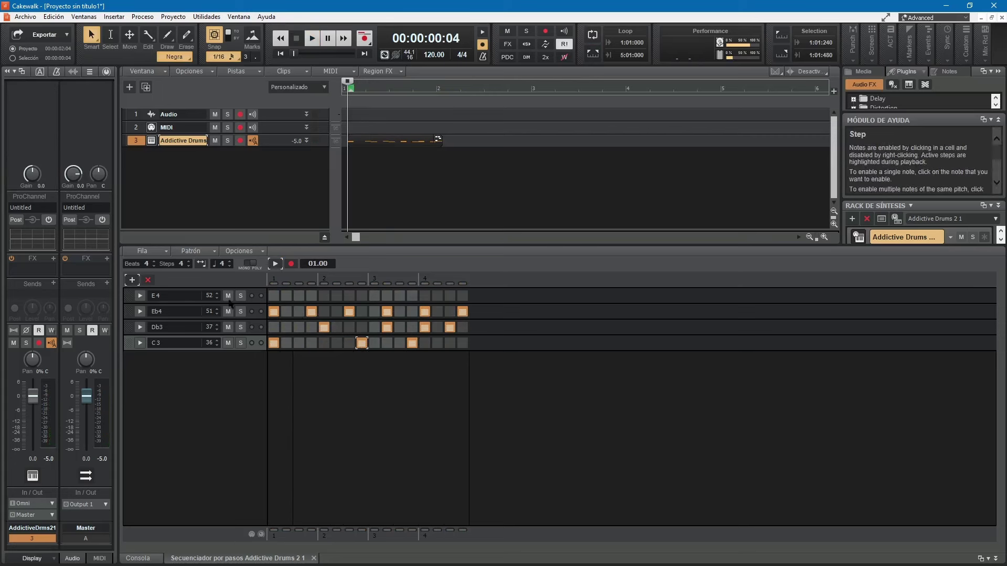
# Expand the E 4 row, audition its note, and enable every odd step from 1 to 15.
pyautogui.click(140, 296)
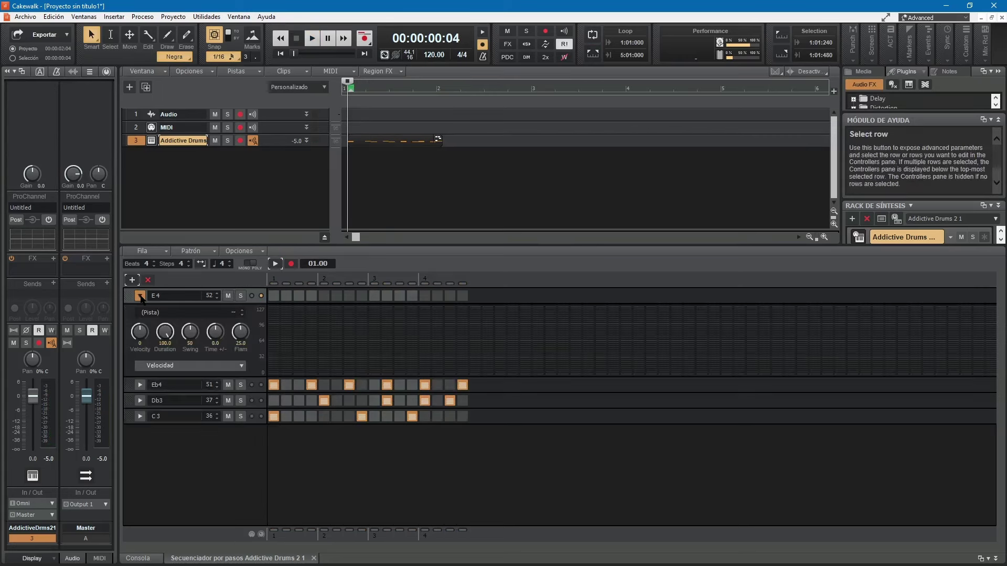
pyautogui.click(175, 297)
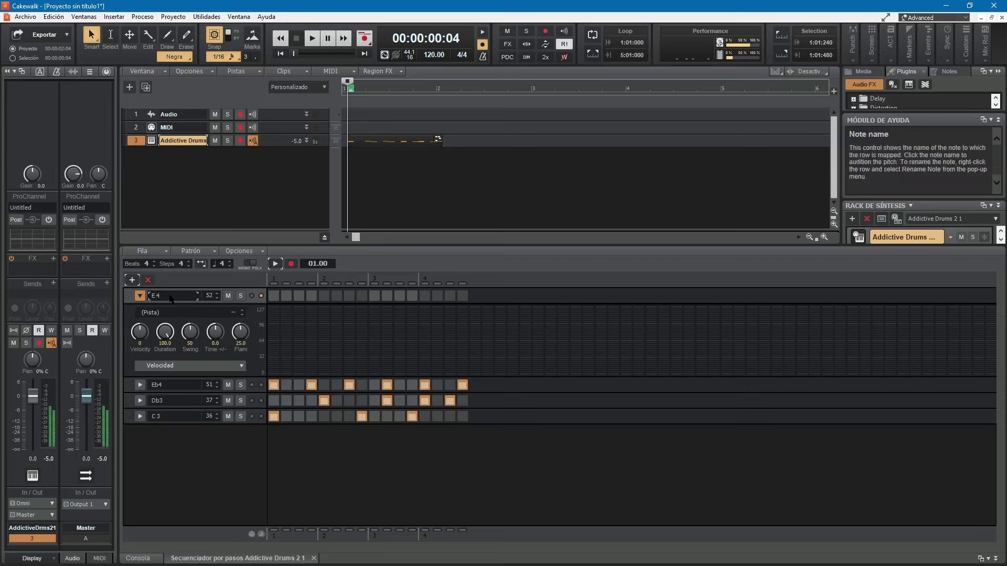
pyautogui.click(273, 296)
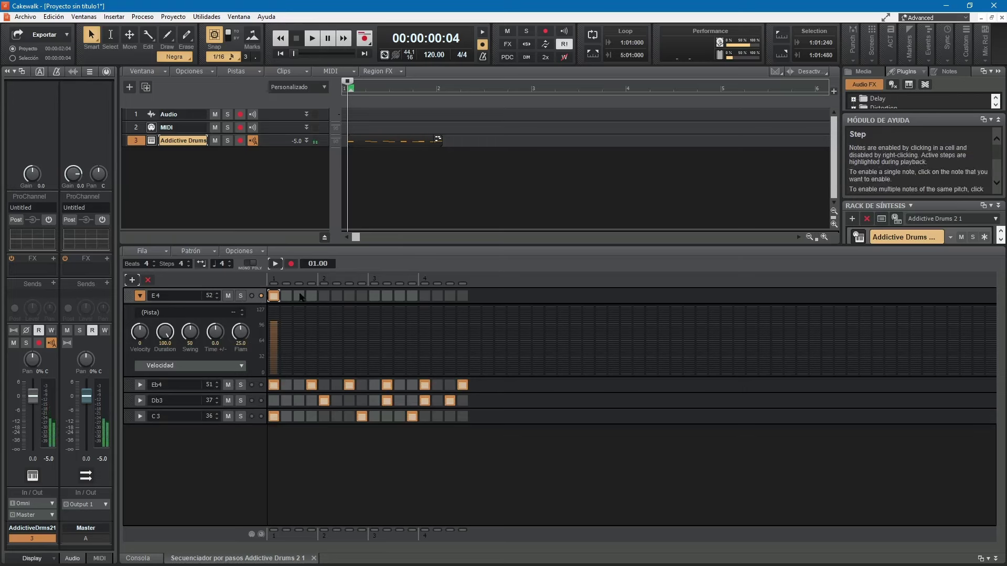
pyautogui.click(349, 296)
pyautogui.click(375, 296)
pyautogui.click(450, 296)
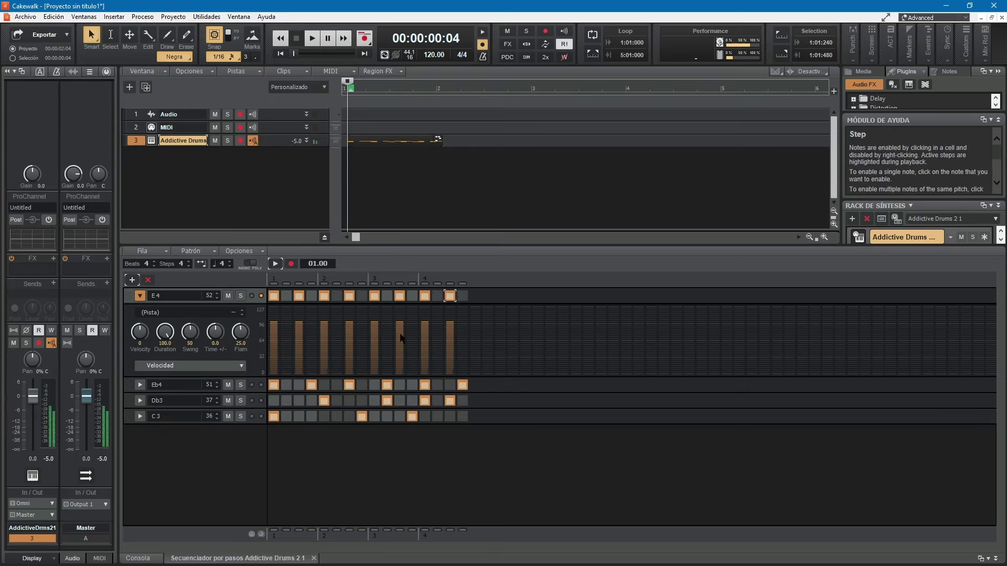
# Solo the E 4 row, play the pattern, and change the row's note number to 50 (D 4).
pyautogui.click(242, 297)
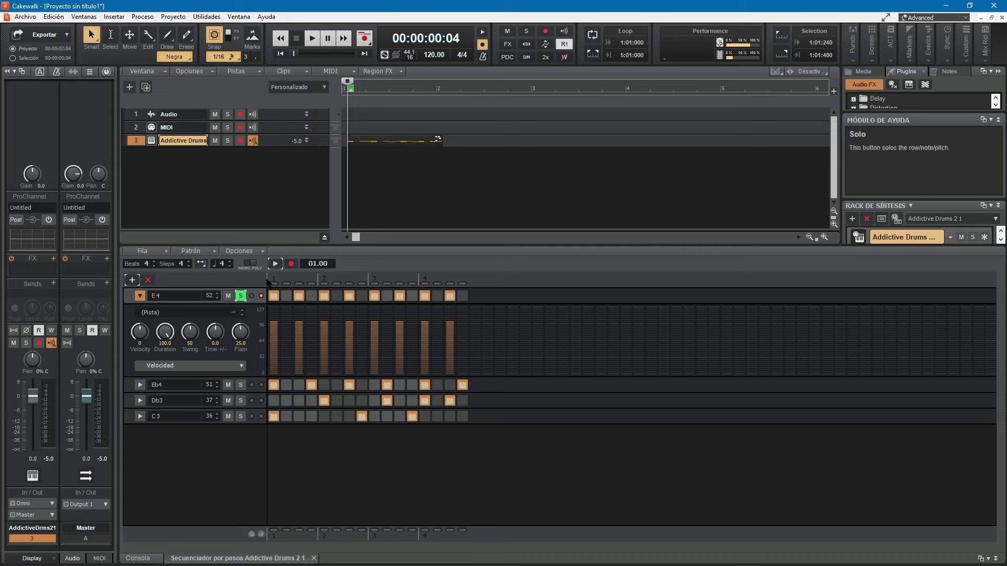
pyautogui.click(276, 264)
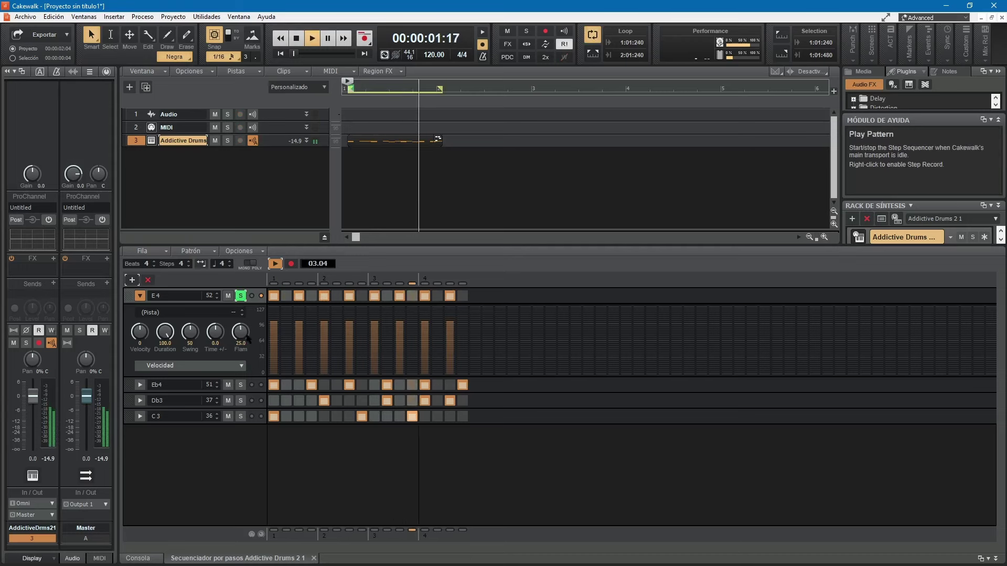
pyautogui.scroll(2, 217, 296)
pyautogui.scroll(-6, 218, 300)
pyautogui.scroll(-3, 218, 300)
pyautogui.scroll(-2, 218, 300)
pyautogui.scroll(4, 218, 299)
pyautogui.scroll(2, 219, 298)
pyautogui.scroll(1, 219, 296)
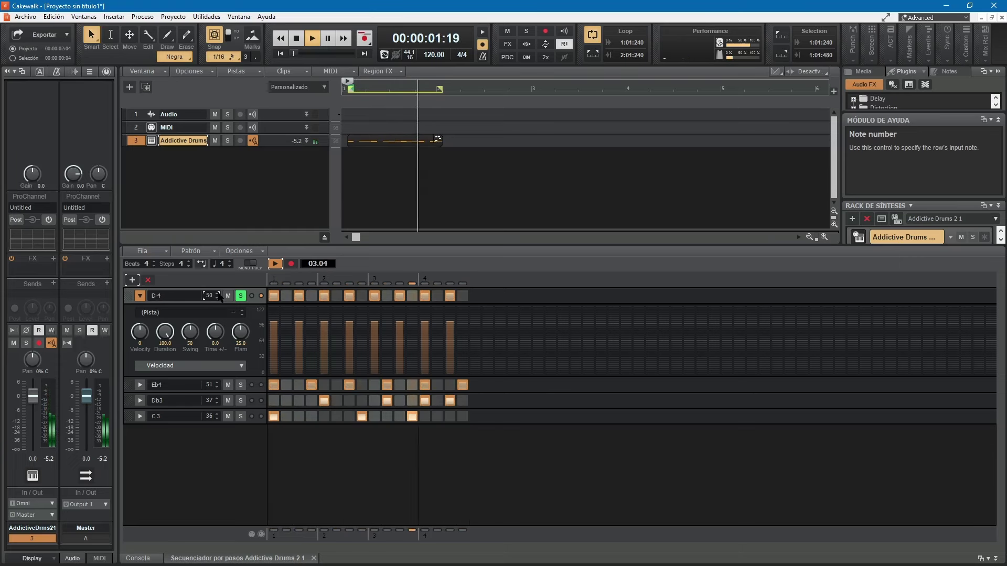
# Lower the velocities of all enabled D 4 steps to uneven levels between about 40 and 90.
pyautogui.click(275, 337)
pyautogui.click(301, 351)
pyautogui.click(325, 344)
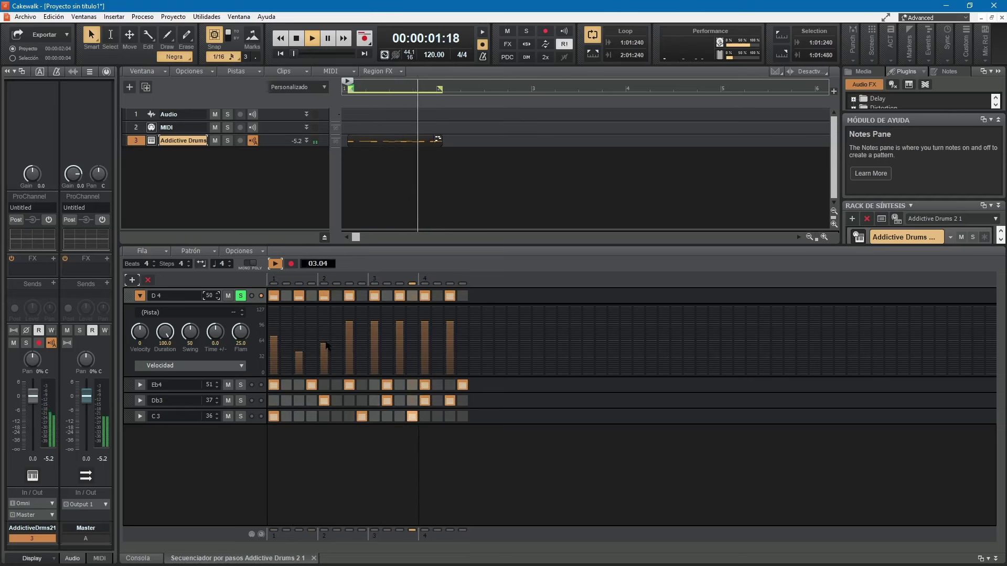
pyautogui.click(350, 341)
pyautogui.click(375, 346)
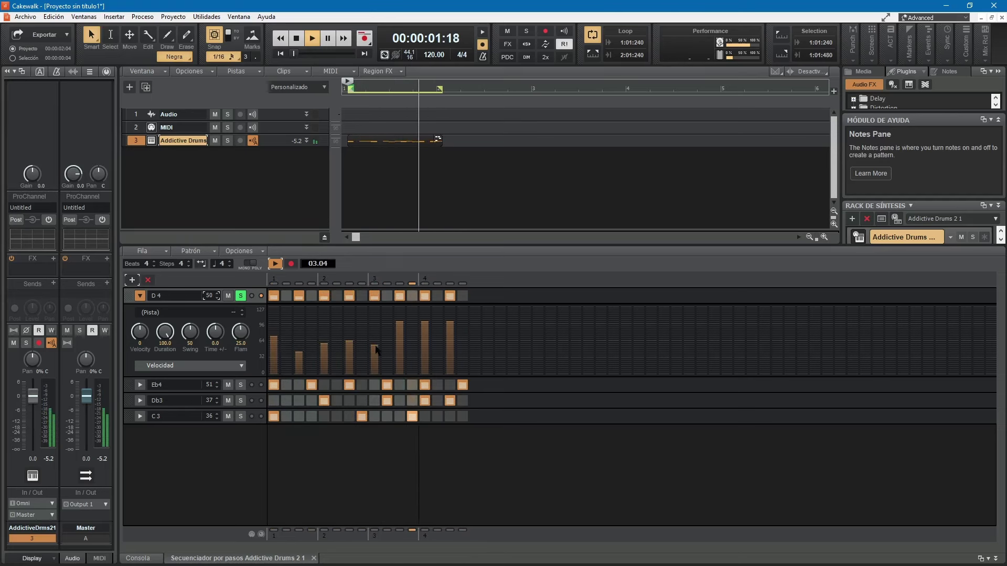
pyautogui.click(399, 340)
pyautogui.click(425, 347)
pyautogui.click(450, 328)
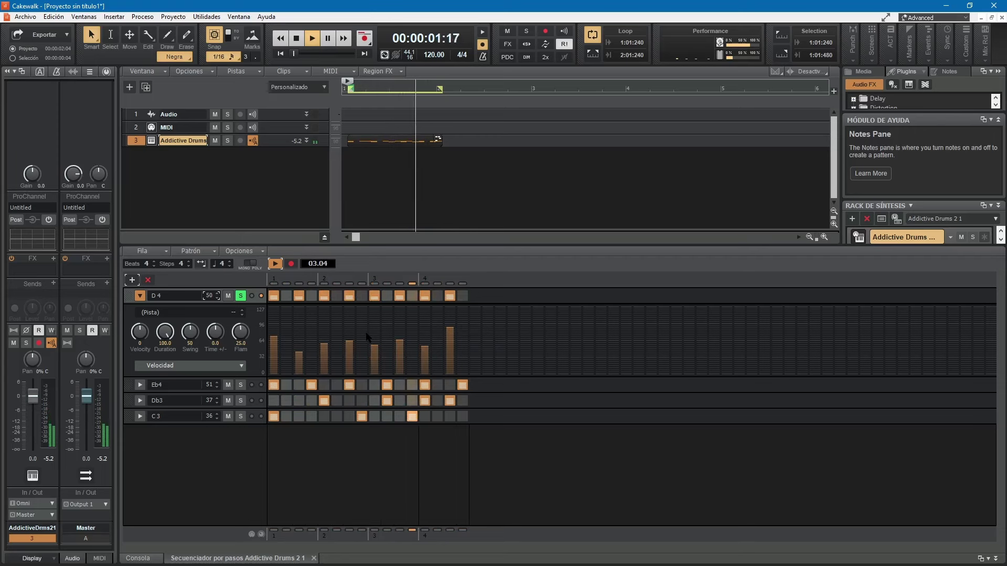
# Collapse the D 4 row, turn its solo off, and mute the row.
pyautogui.click(139, 295)
pyautogui.click(240, 295)
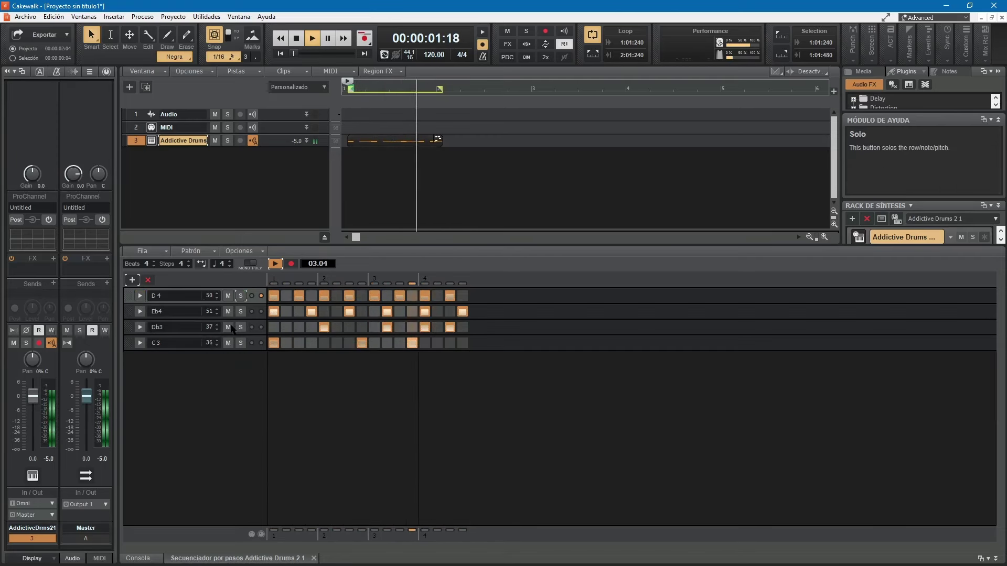
pyautogui.click(228, 295)
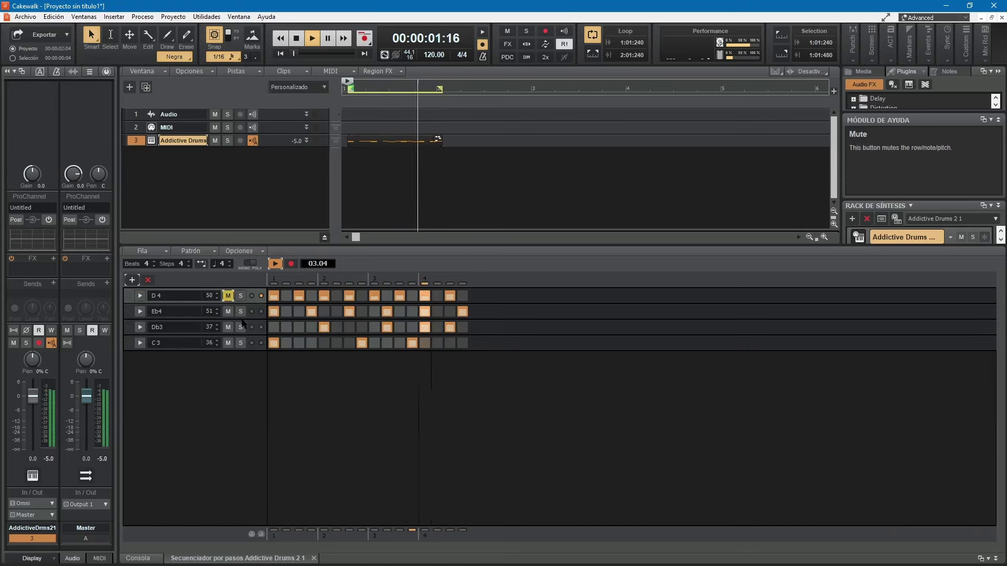
# Expand the Db3 row and try several velocities for step 13, ending at about 95.
pyautogui.click(139, 328)
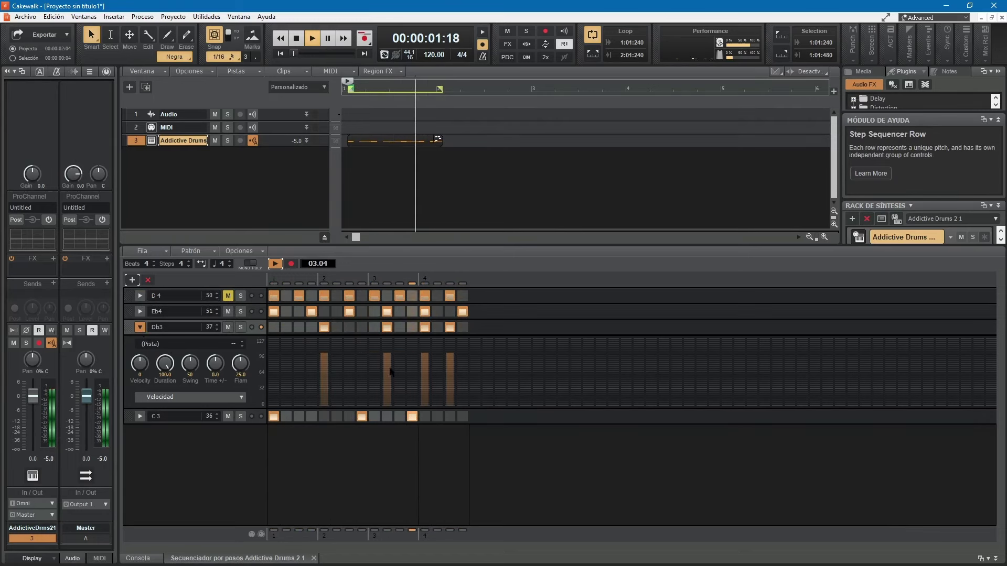
pyautogui.click(424, 368)
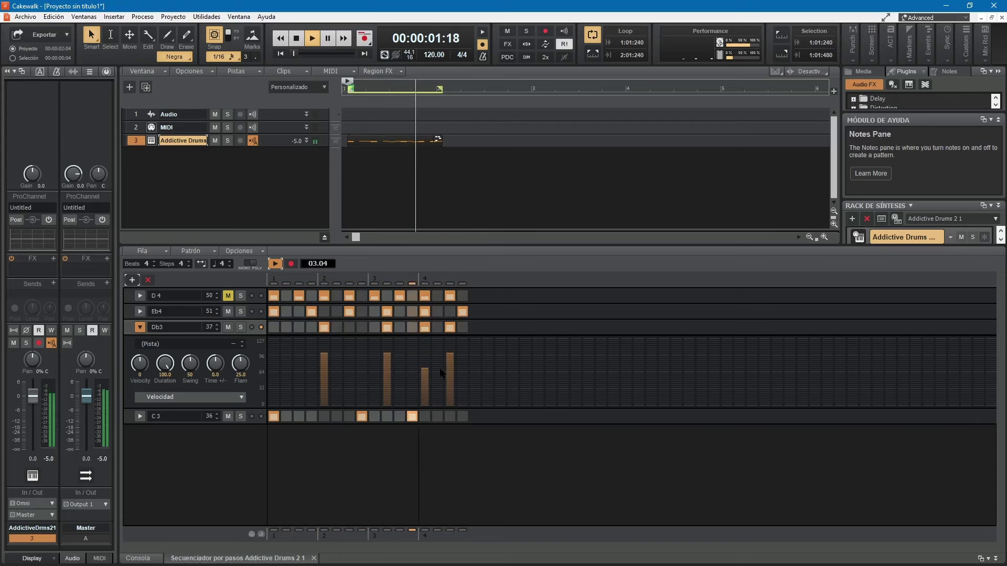
pyautogui.click(431, 362)
pyautogui.click(426, 361)
pyautogui.click(425, 356)
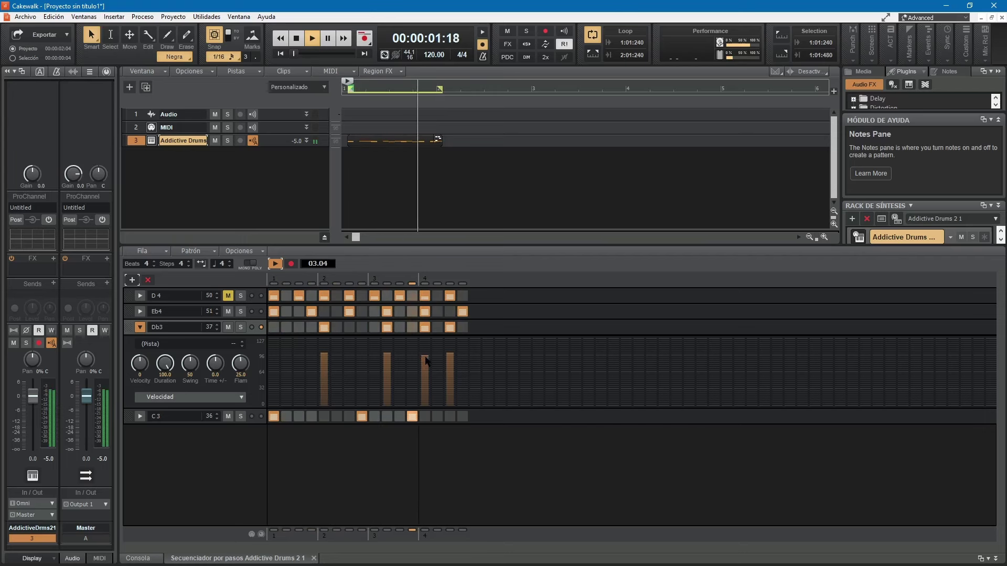
pyautogui.click(426, 354)
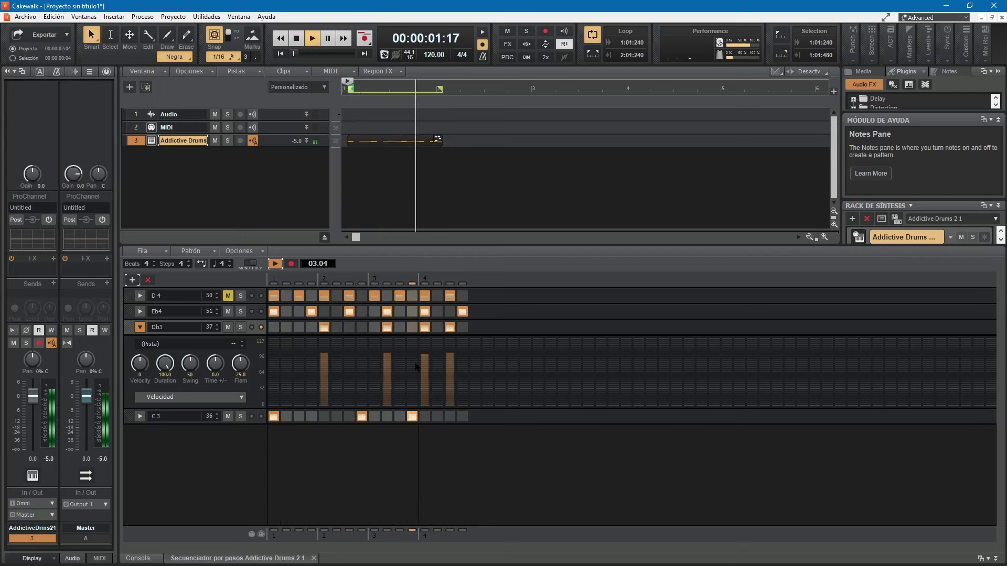
pyautogui.click(424, 358)
# Solo the Db3 row, lower the velocity of step 13 to about 70, and stop the pattern.
pyautogui.click(241, 327)
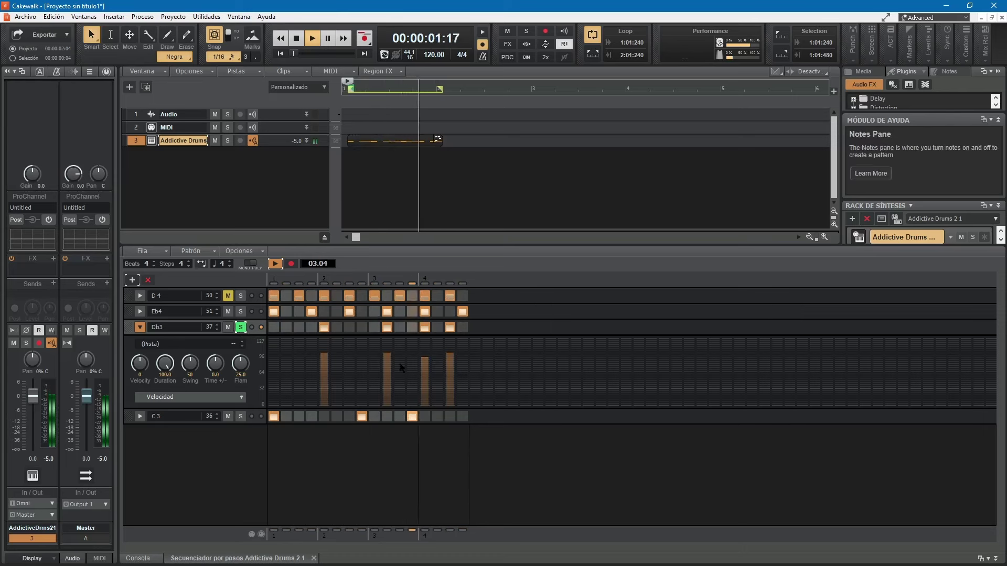
pyautogui.click(425, 369)
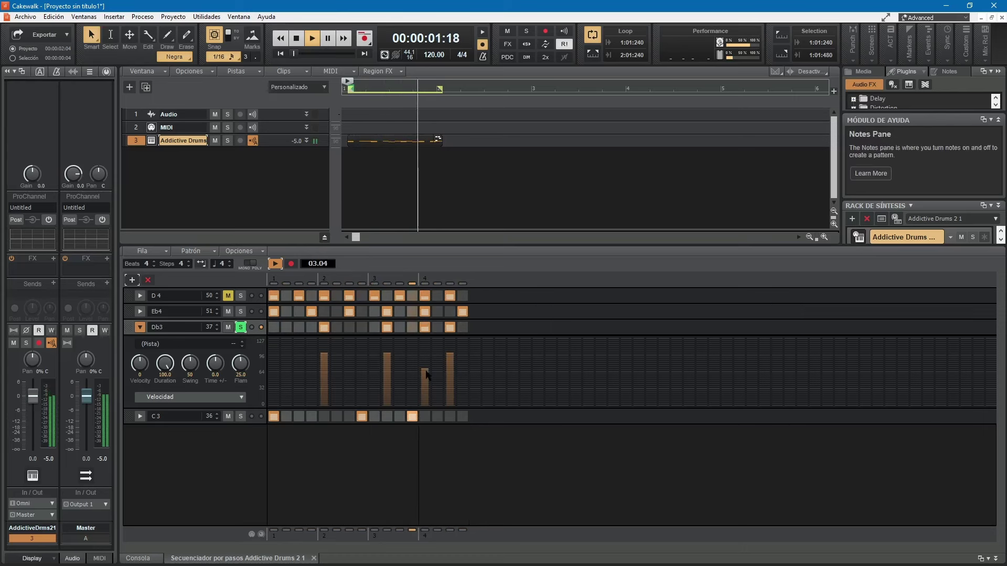
pyautogui.click(425, 377)
pyautogui.click(424, 370)
pyautogui.click(275, 263)
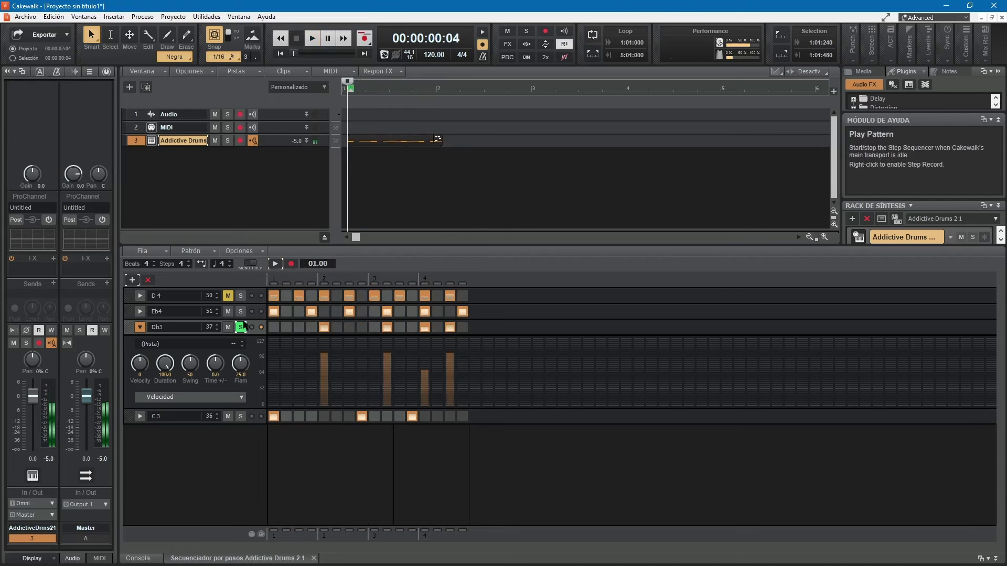
# Turn off the Db3 solo and play the pattern with the other unmuted rows.
pyautogui.click(240, 327)
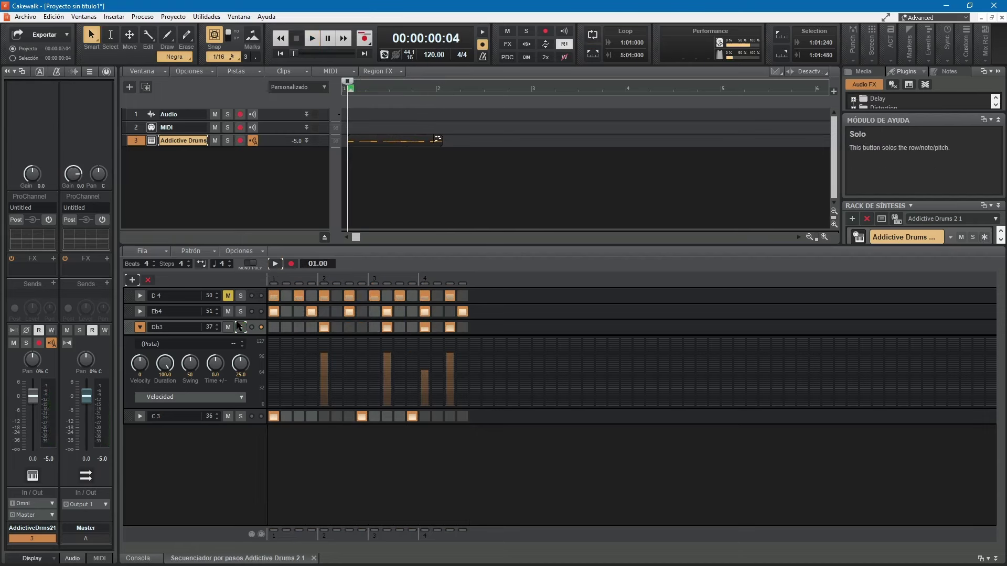
pyautogui.click(140, 327)
pyautogui.click(140, 327)
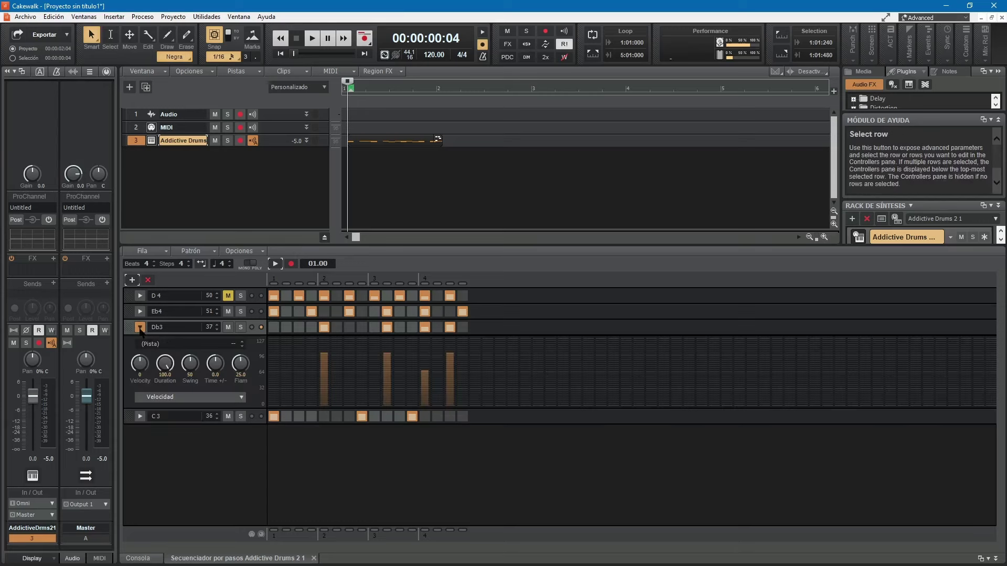
pyautogui.click(274, 264)
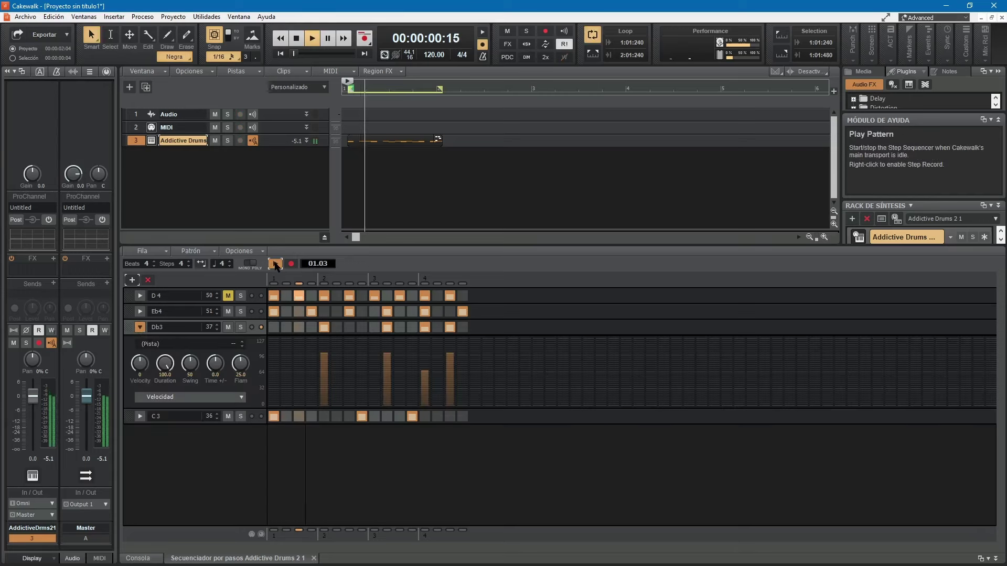
# Stop the pattern, then switch the expanded controls from the Db3 row to C 3 and enable step 6 in C 3.
pyautogui.click(275, 265)
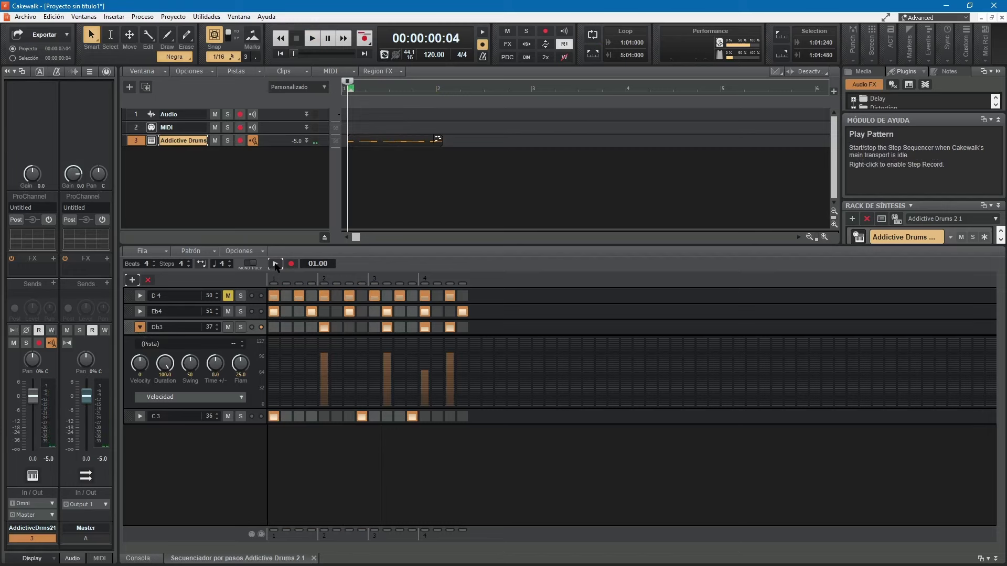
pyautogui.click(140, 327)
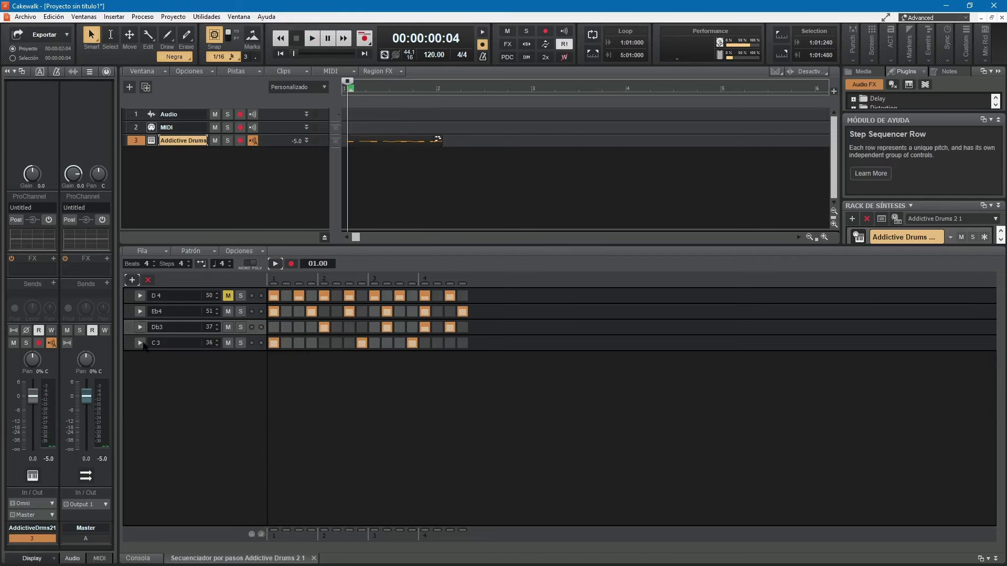
pyautogui.click(140, 343)
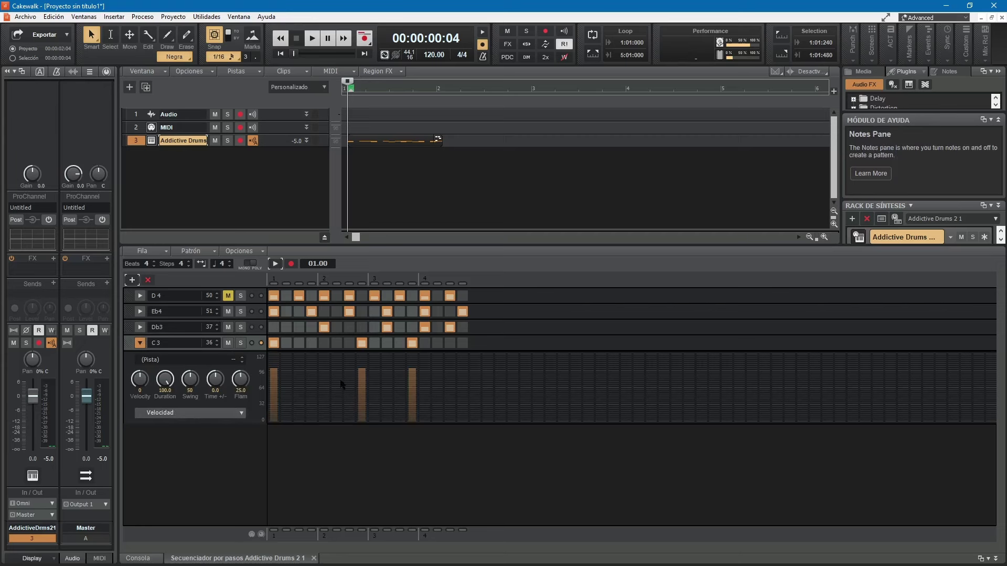
pyautogui.click(336, 343)
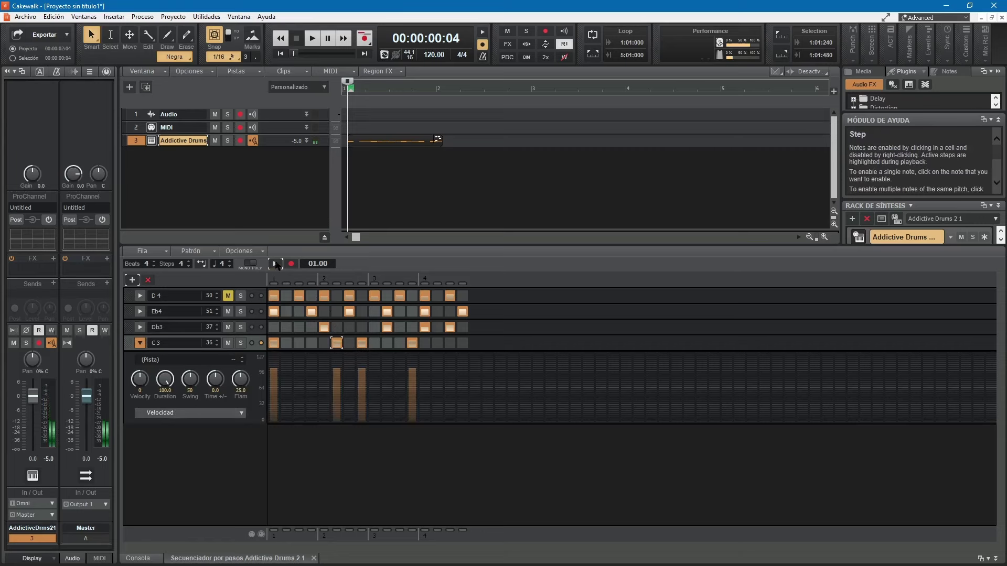
# Play the pattern while trying several velocities for step 6 of the C 3 row, ending at about 50, and stop playback.
pyautogui.click(277, 264)
pyautogui.click(337, 392)
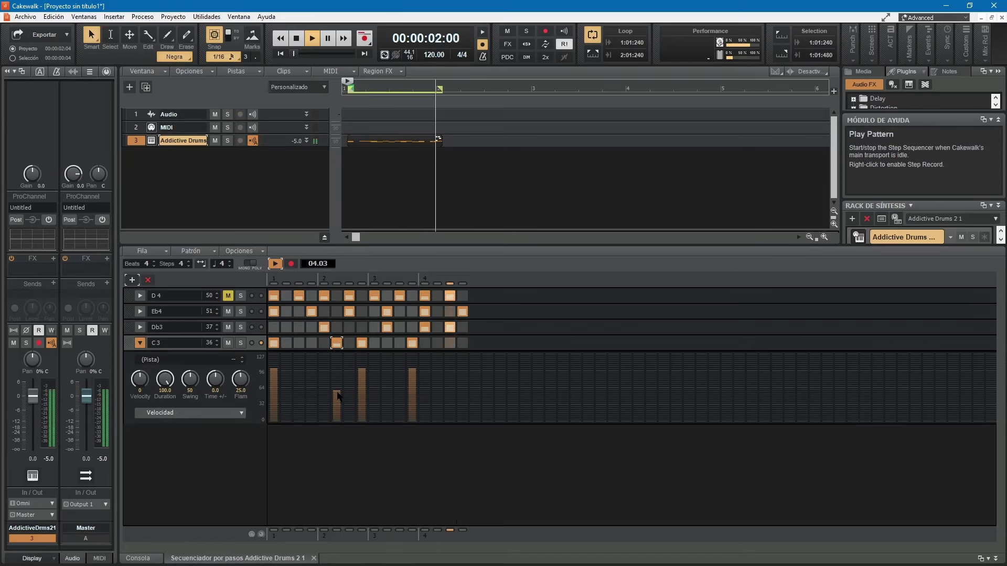
pyautogui.click(340, 406)
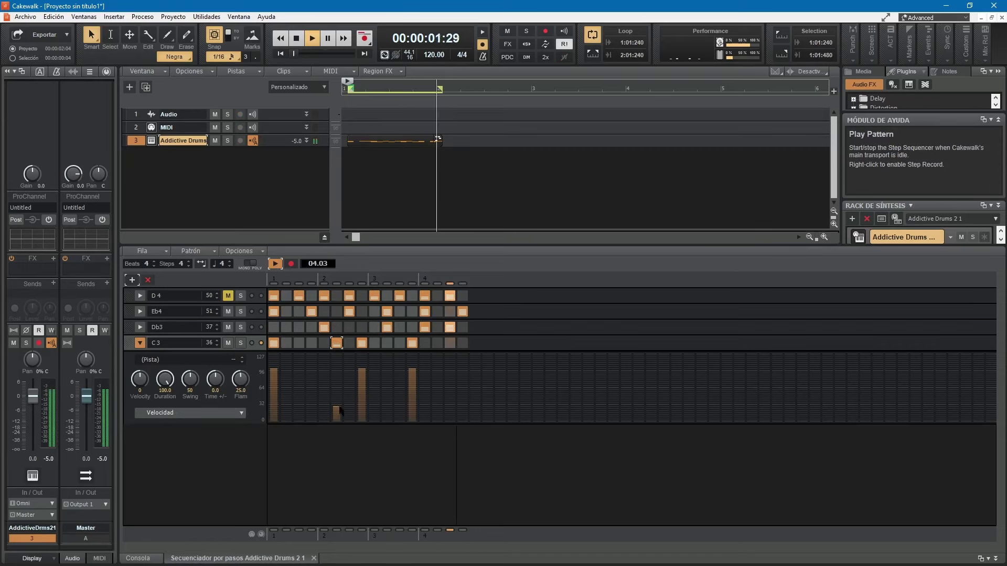
pyautogui.click(339, 398)
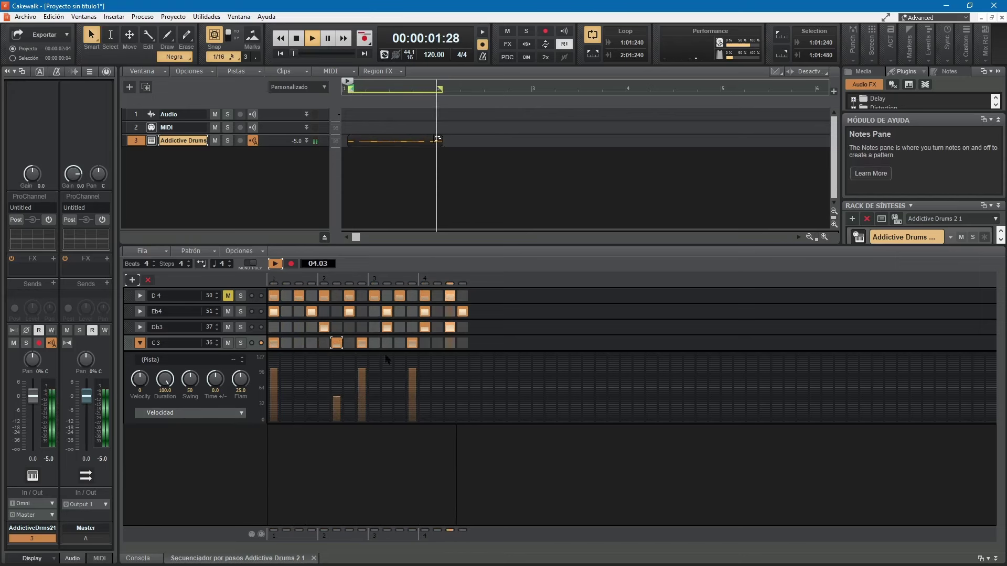
pyautogui.click(275, 263)
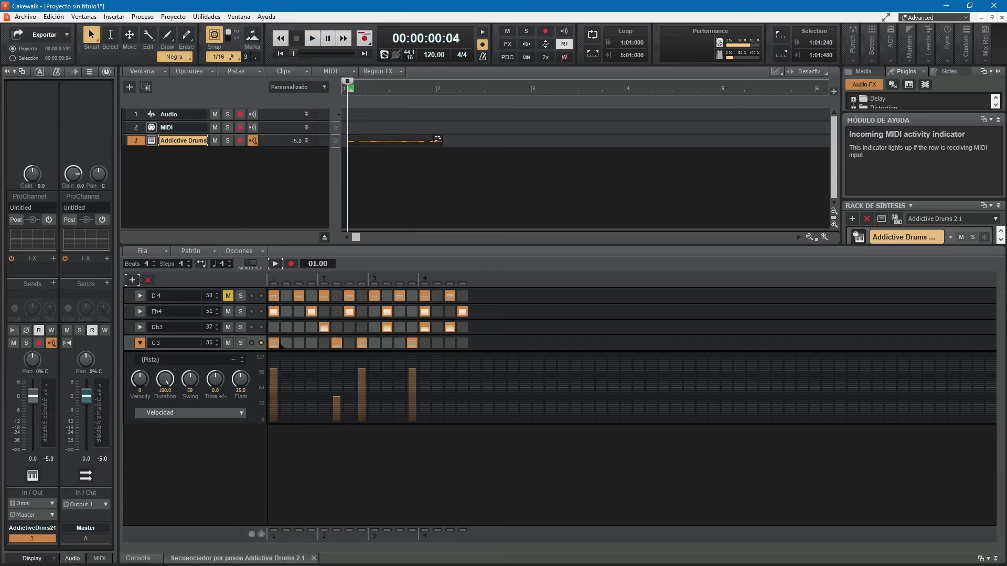
# Collapse and re-expand the C 3 row, then vary the velocity of step 6, ending at about 40.
pyautogui.click(140, 343)
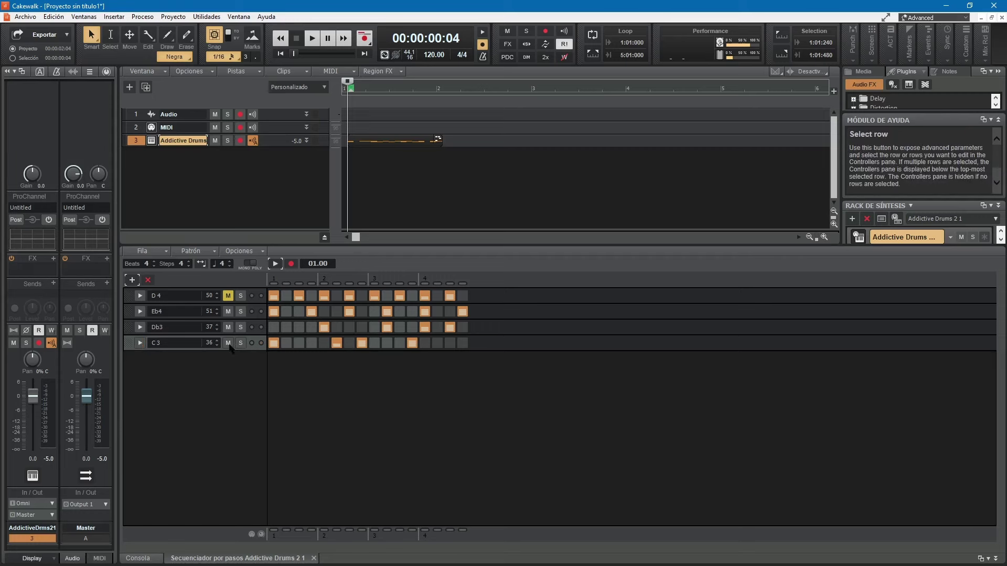
pyautogui.click(140, 343)
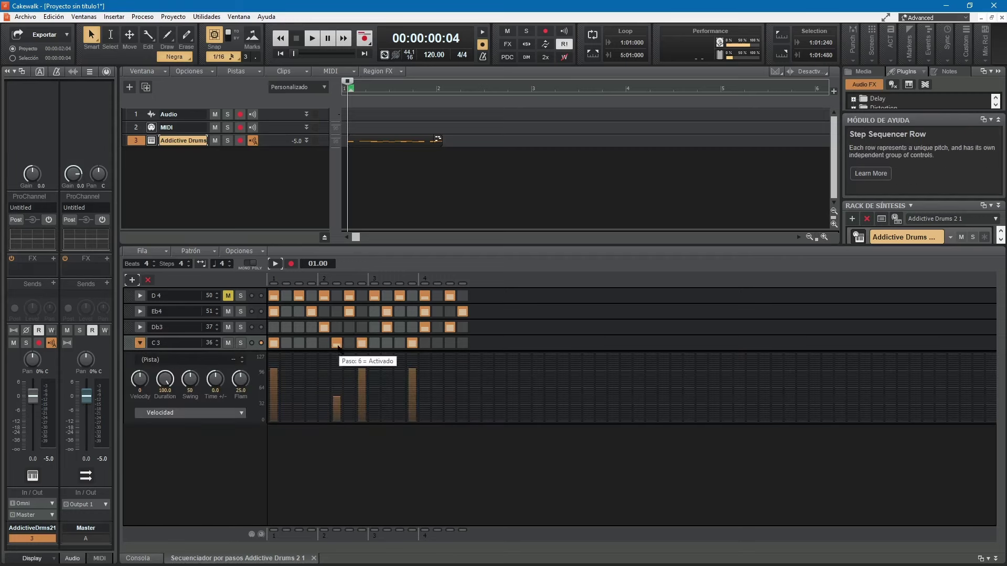
pyautogui.moveTo(337, 412); pyautogui.dragTo(338, 412)
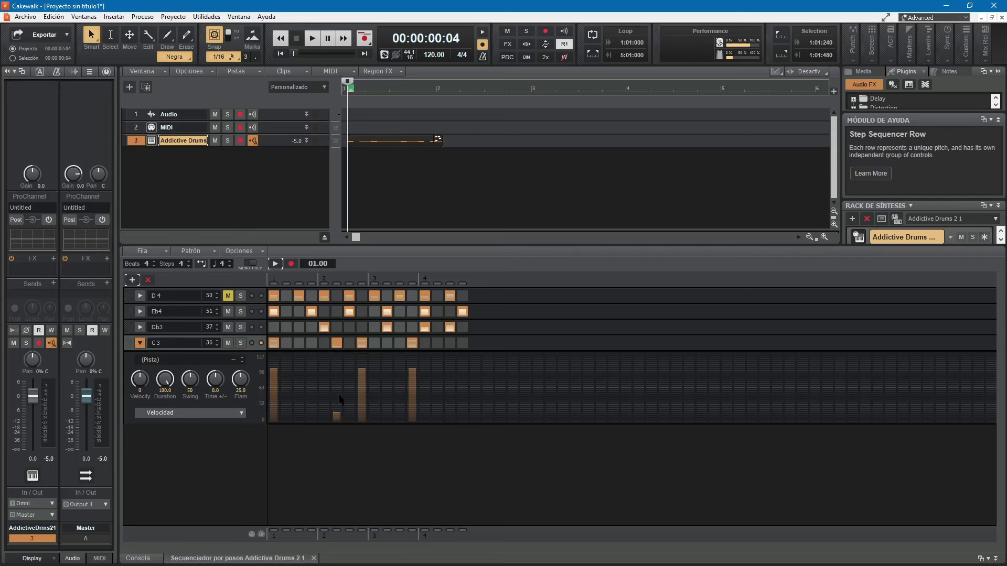
pyautogui.moveTo(338, 360); pyautogui.dragTo(338, 410)
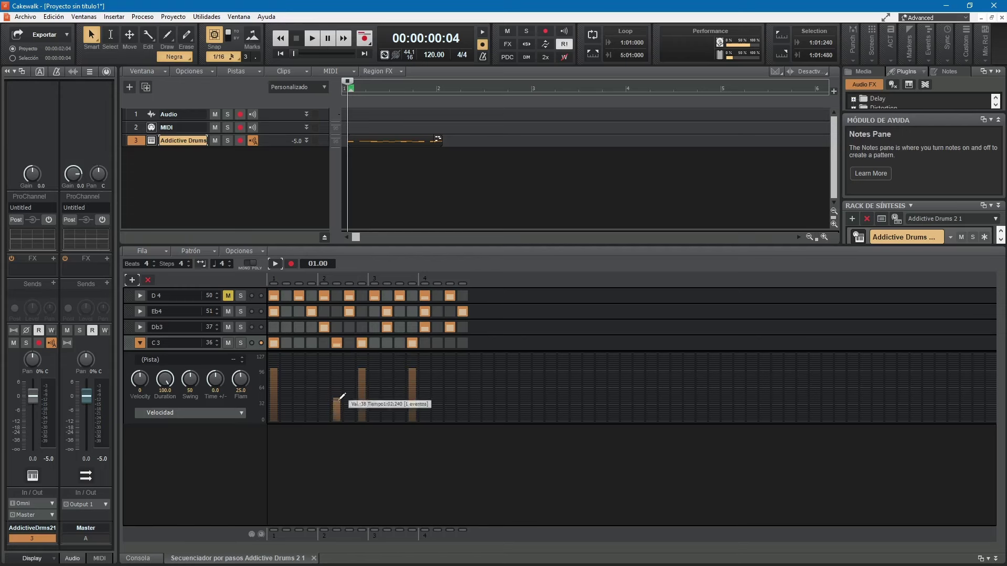